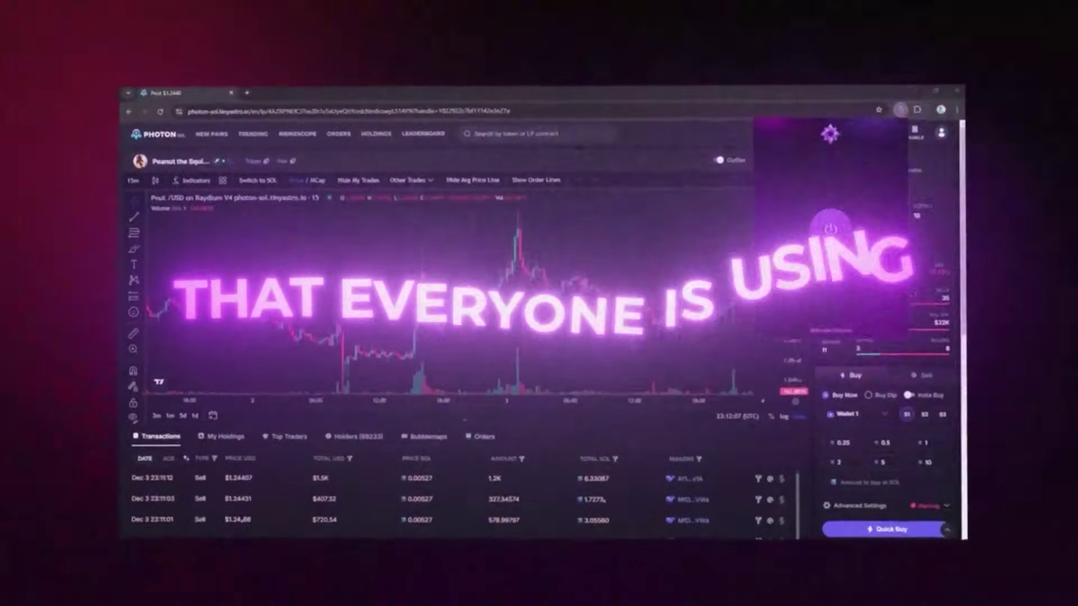
{"action": "left_click", "coordinate": [830, 228]}
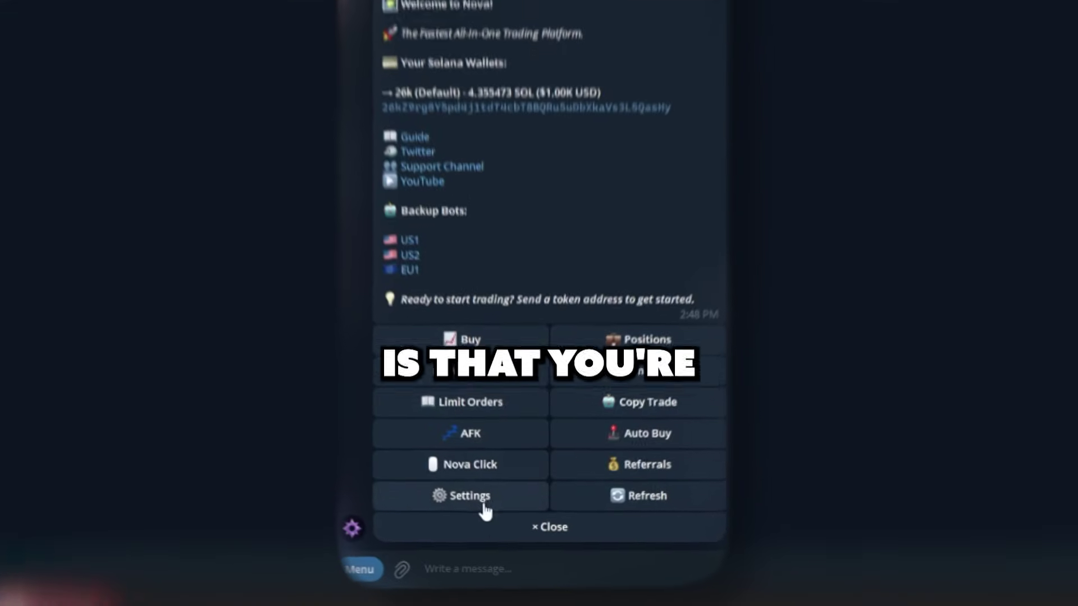
Open the Nova bot's fee settings and set both the buy fee and the sell fee to 0.0001 SOL.
{"action": "left_click", "coordinate": [483, 506]}
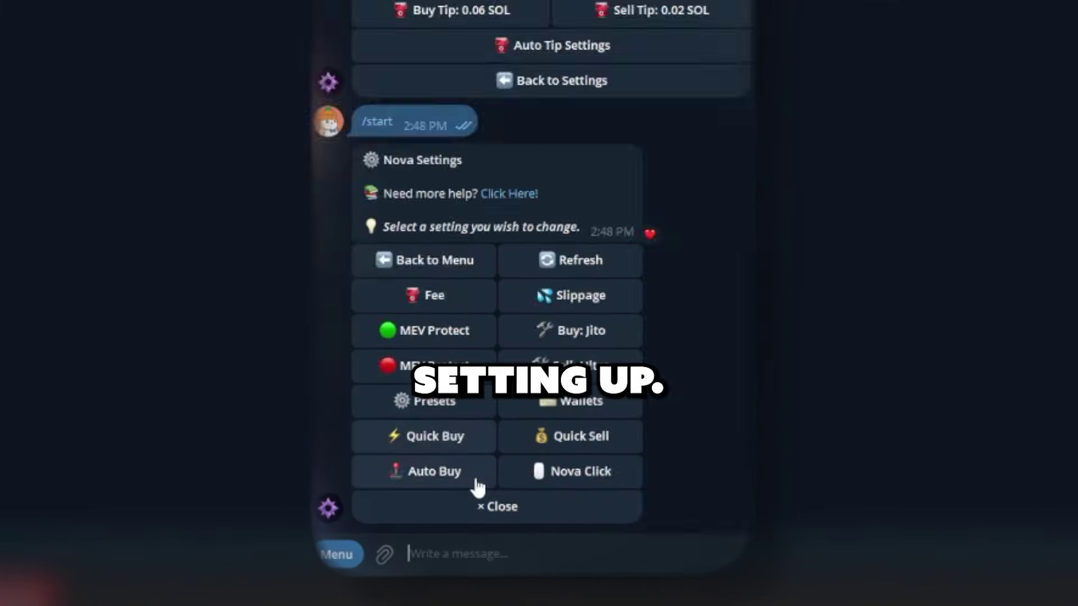
{"action": "left_click", "coordinate": [459, 303]}
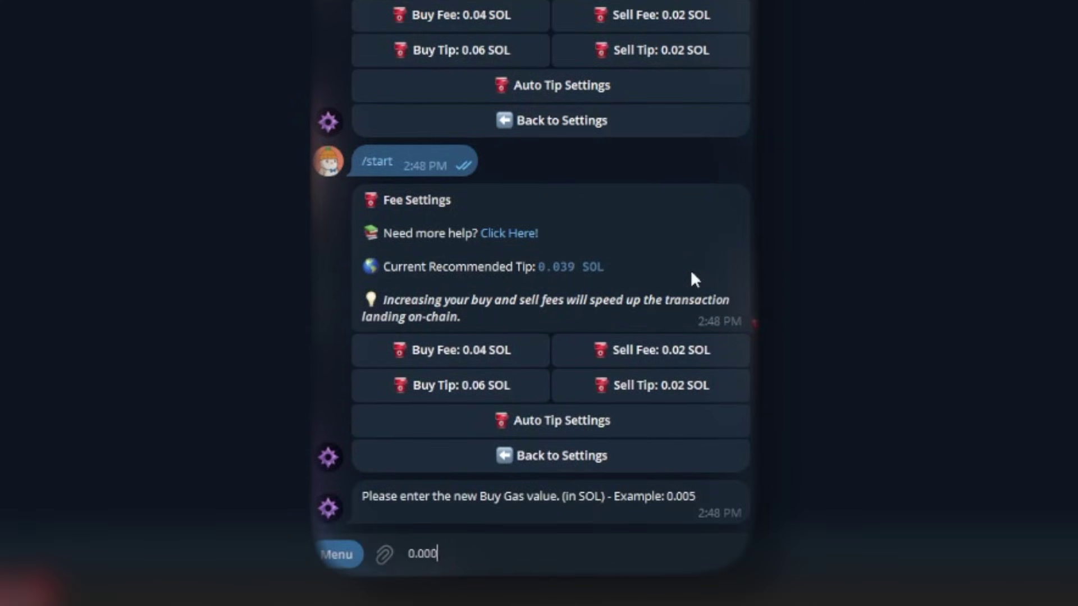
{"action": "type", "text": "1"}
{"action": "key", "text": "Return"}
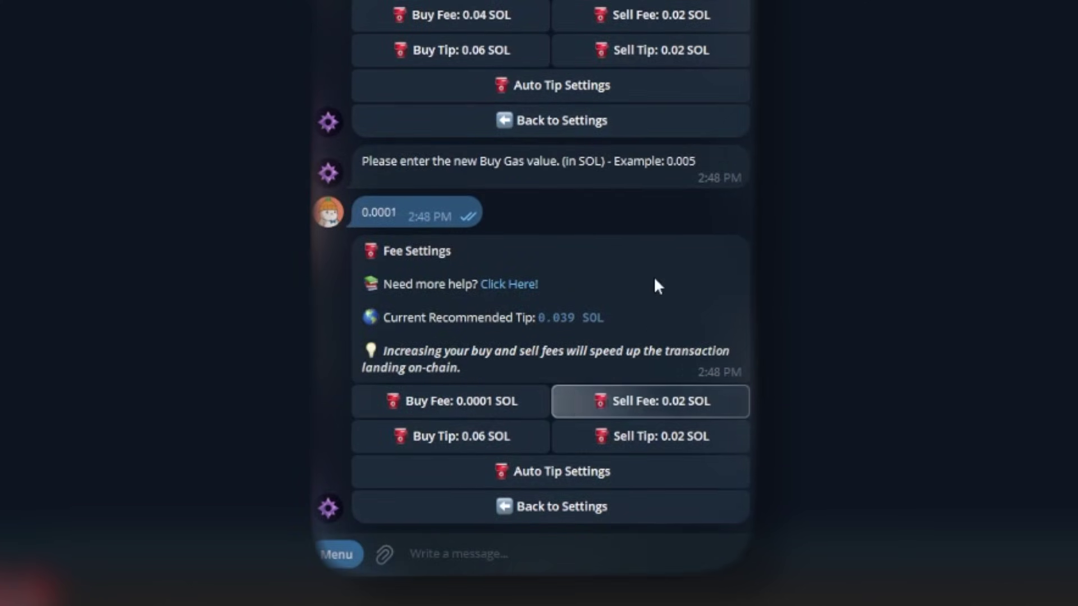
{"action": "type", "text": "0.0001"}
{"action": "key", "text": "Return"}
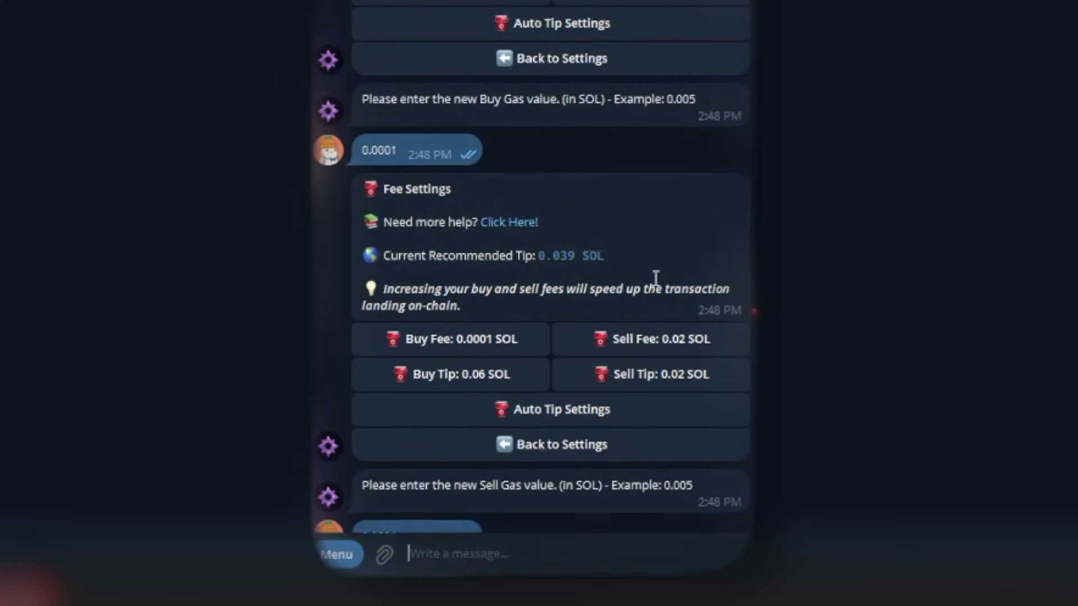
Set the buy fee to 0.02 SOL and the sell fee to 0.01 SOL.
{"action": "left_click", "coordinate": [472, 410]}
{"action": "type", "text": "0.02"}
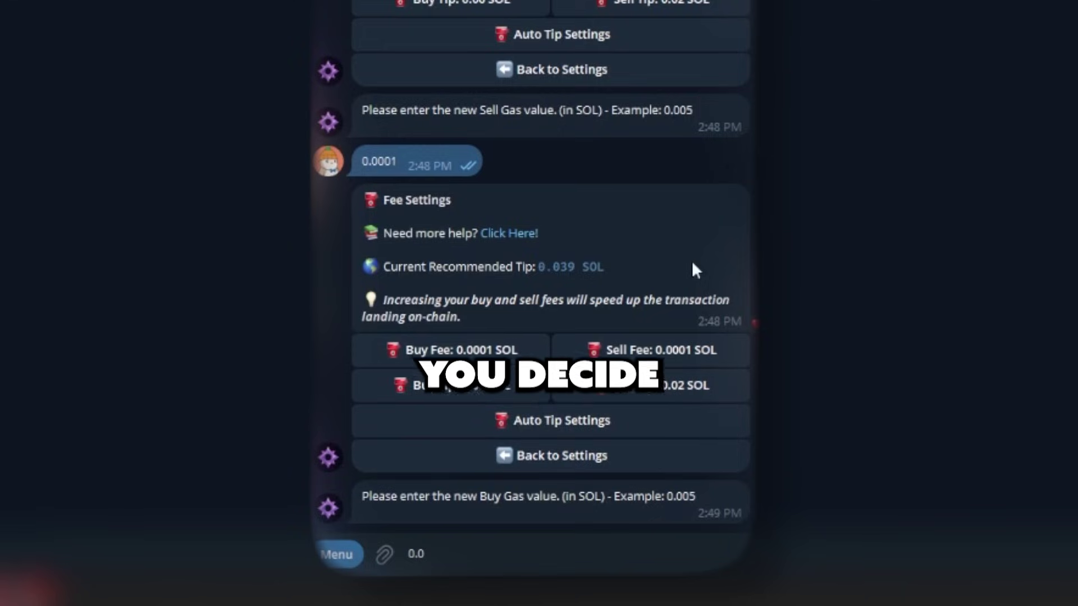
{"action": "key", "text": "Return"}
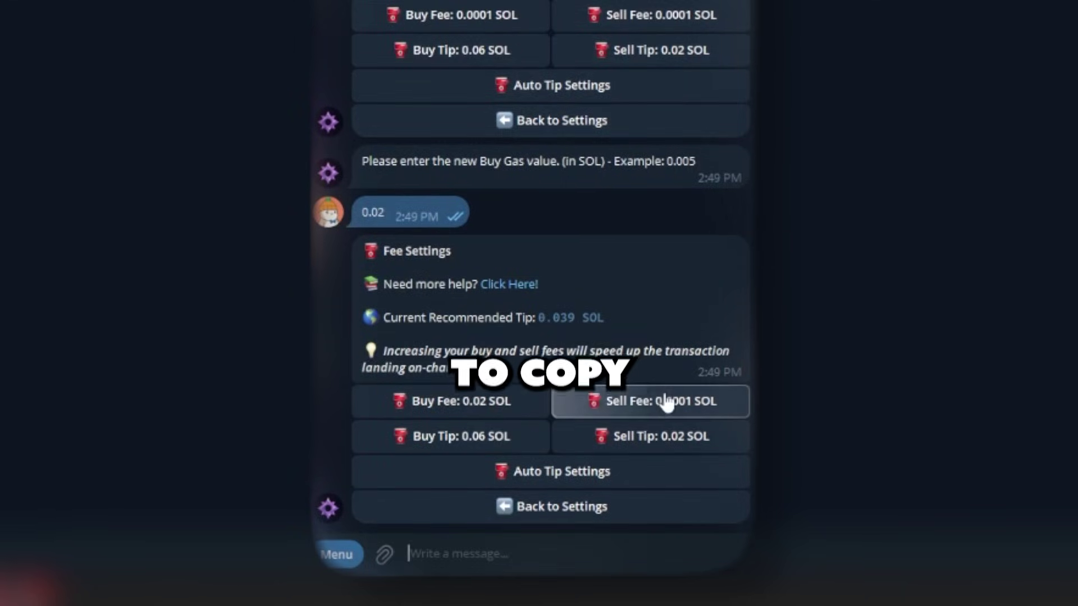
{"action": "left_click", "coordinate": [666, 402]}
{"action": "type", "text": "0.00"}
{"action": "key", "text": "BackSpace"}
{"action": "type", "text": "1"}
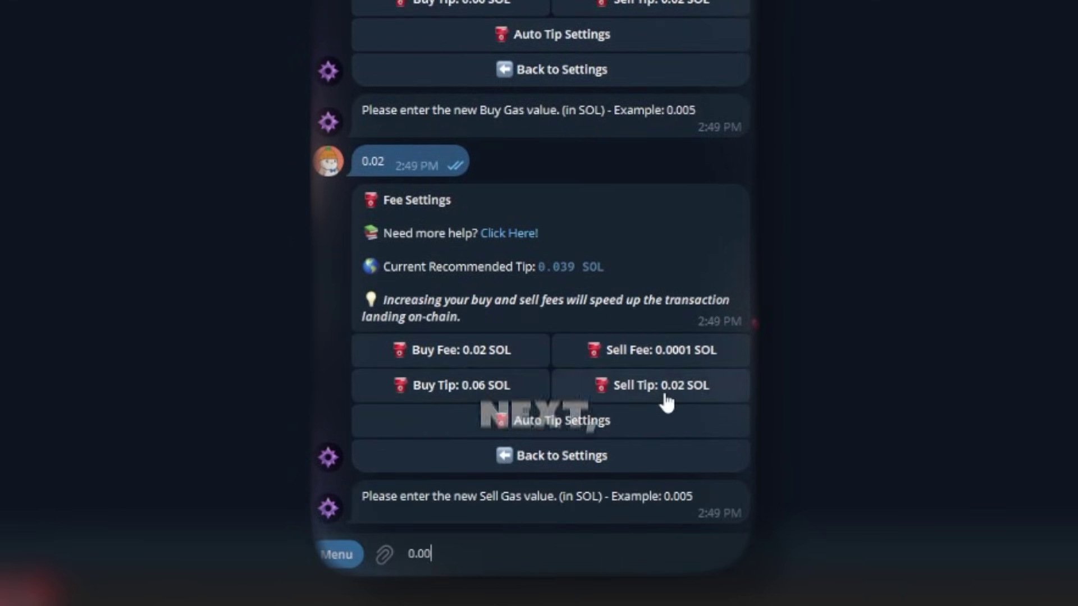
{"action": "key", "text": "Return"}
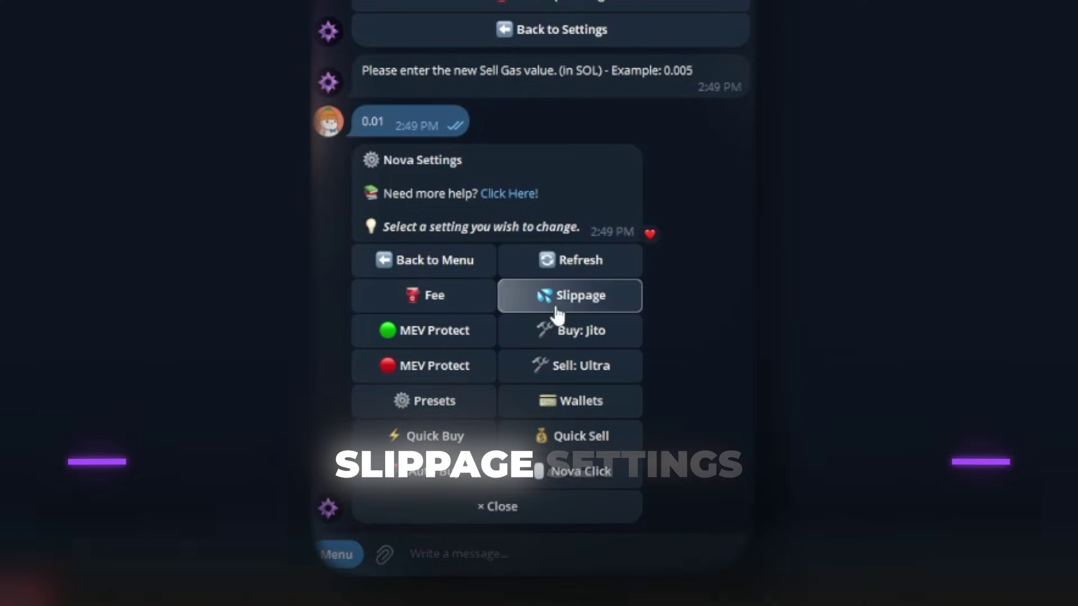
Review the bot's slippage and quick buy settings, and open the wallet settings.
{"action": "left_click", "coordinate": [556, 312]}
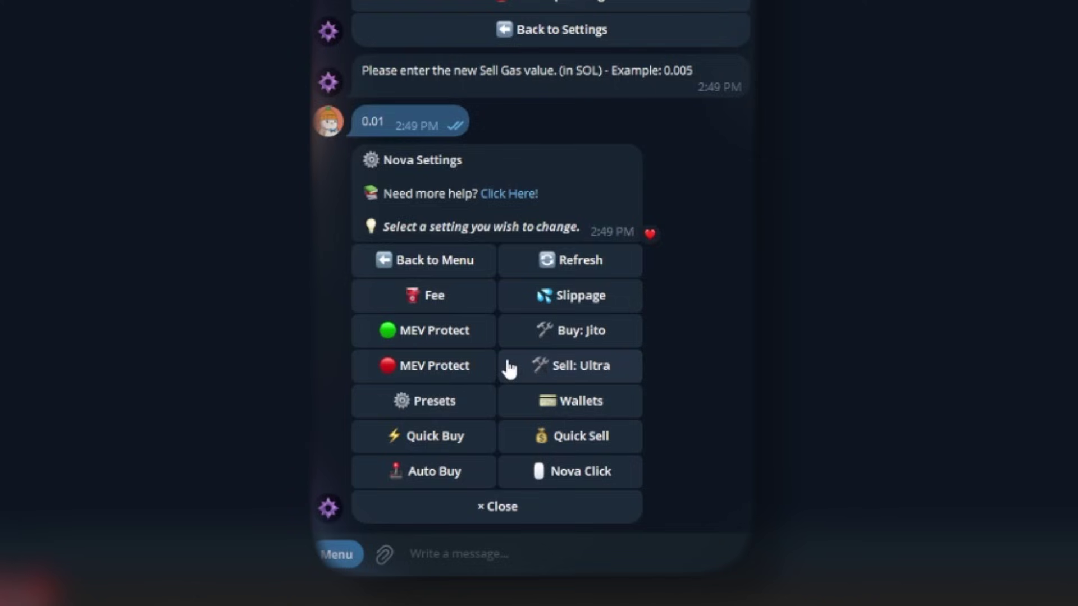
{"action": "left_click", "coordinate": [443, 438]}
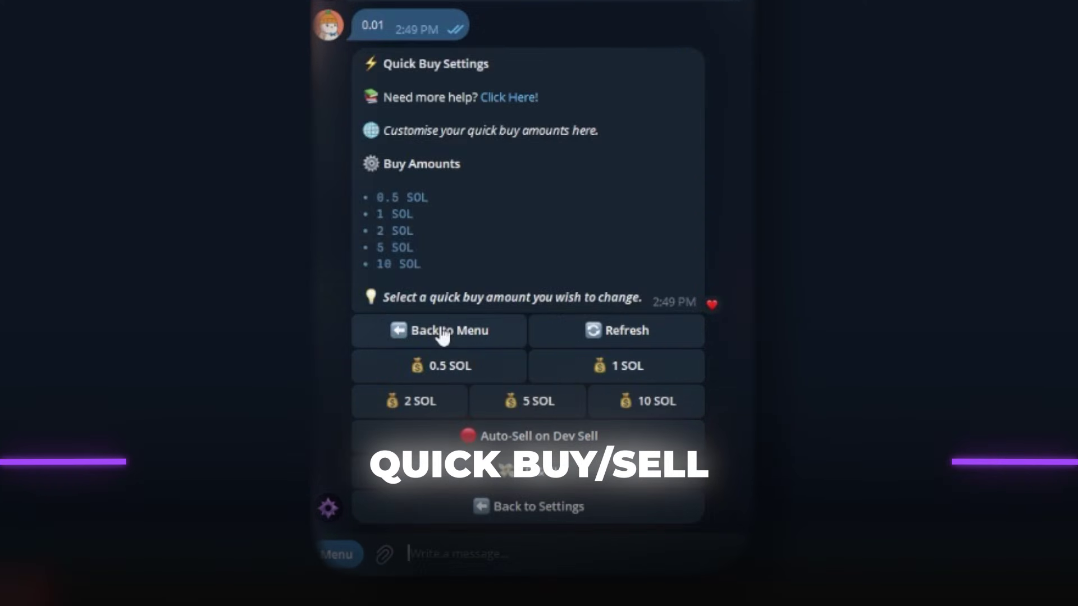
{"action": "left_click", "coordinate": [442, 332]}
{"action": "left_click", "coordinate": [565, 442]}
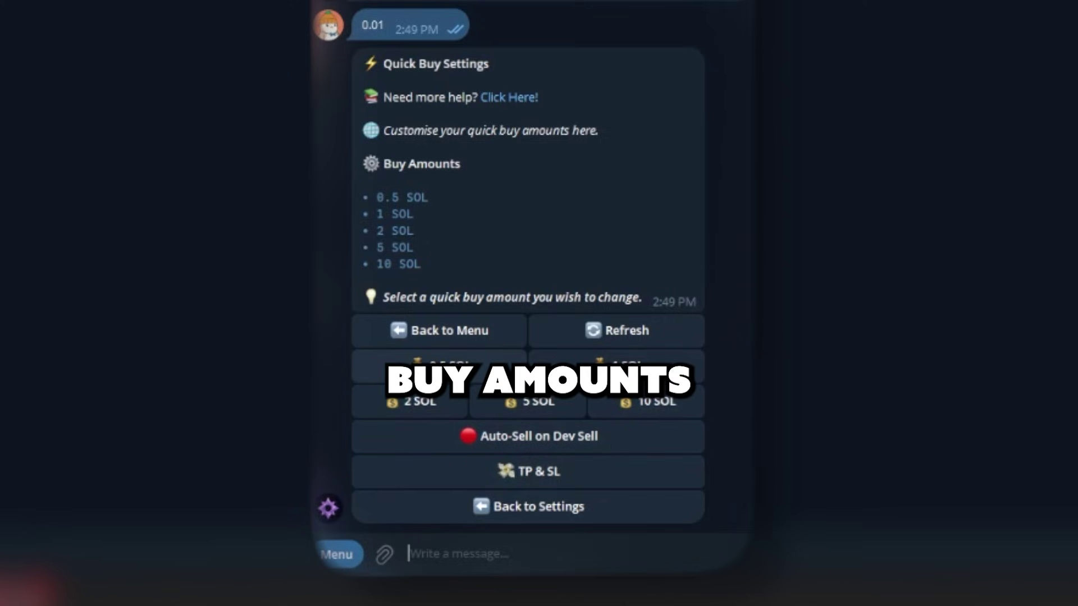
{"action": "left_click", "coordinate": [450, 335]}
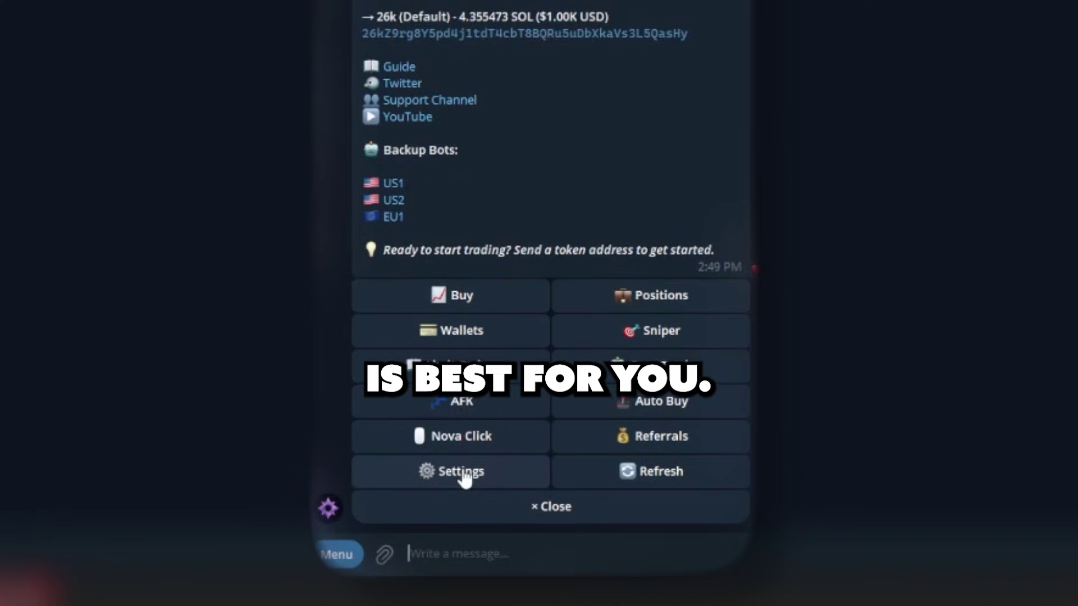
{"action": "left_click", "coordinate": [474, 337]}
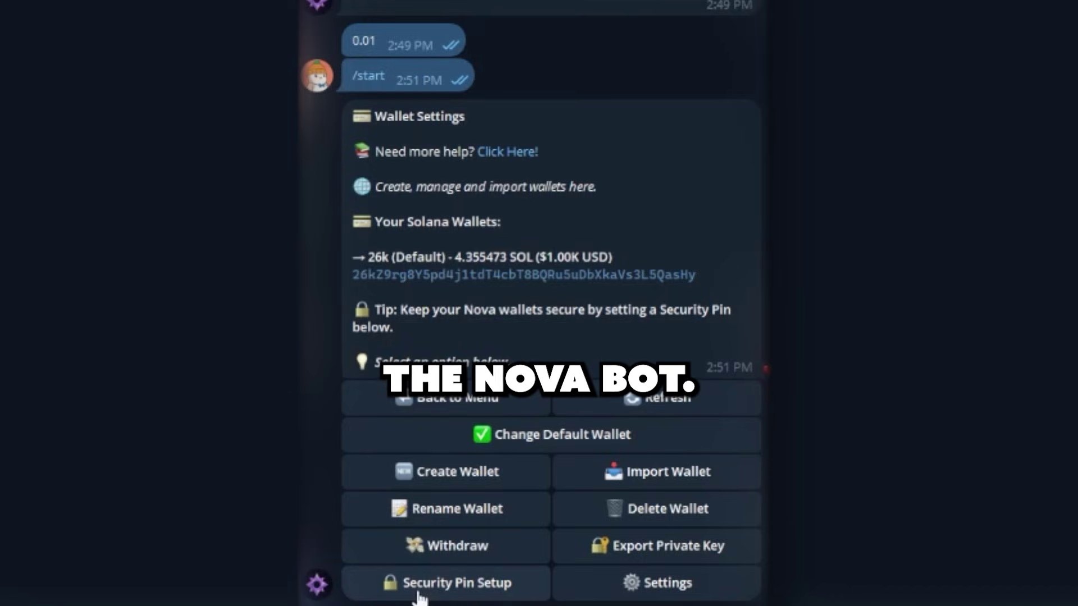
Buy the FARTING token with 1 SOL and sell 100% of that position.
{"action": "left_click", "coordinate": [427, 388]}
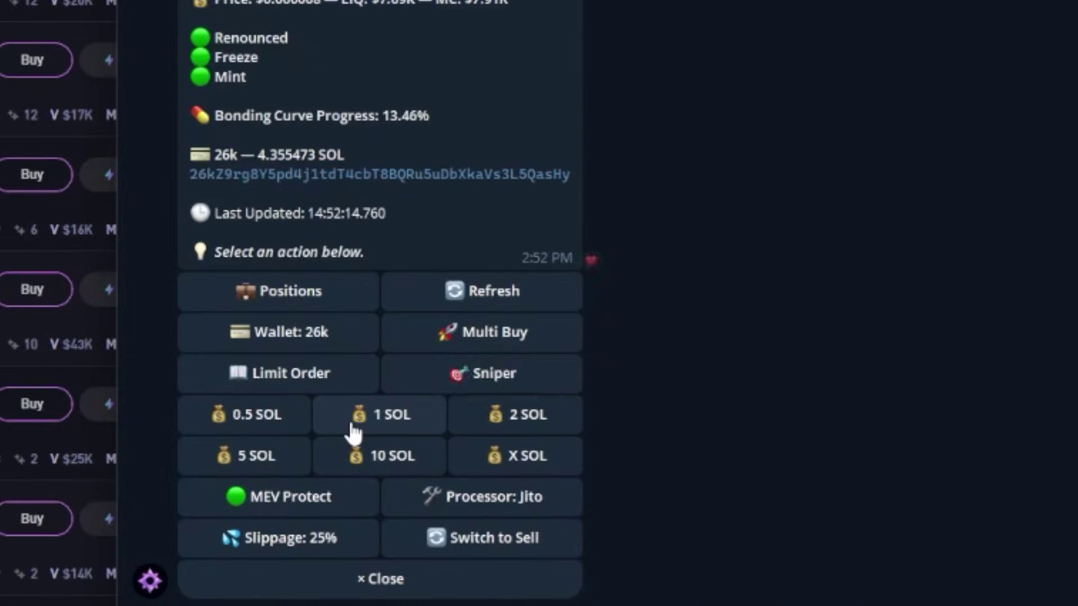
{"action": "left_click", "coordinate": [353, 430]}
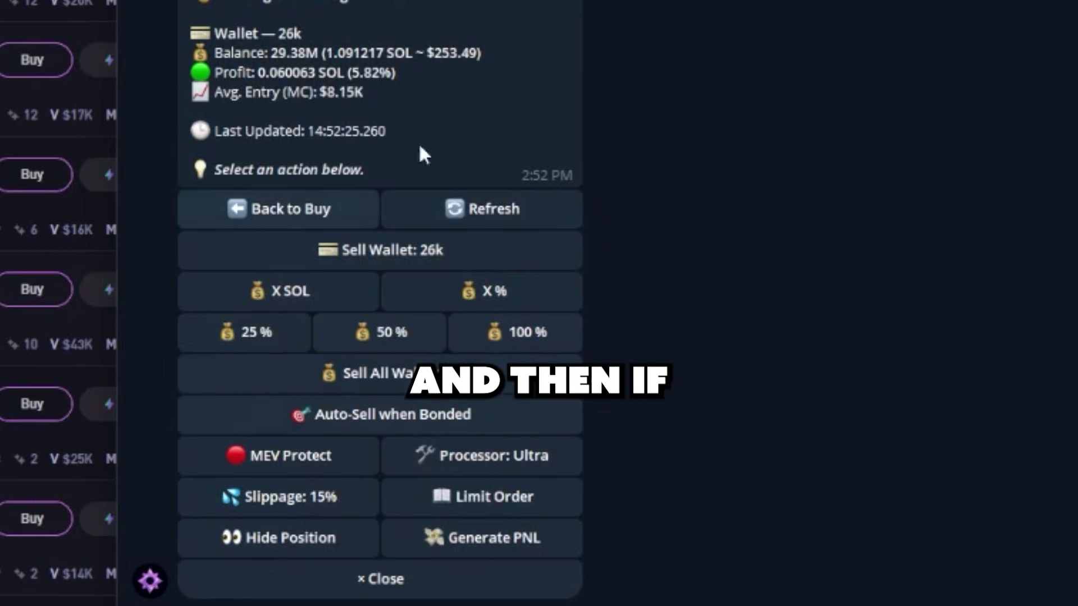
{"action": "left_click", "coordinate": [548, 333]}
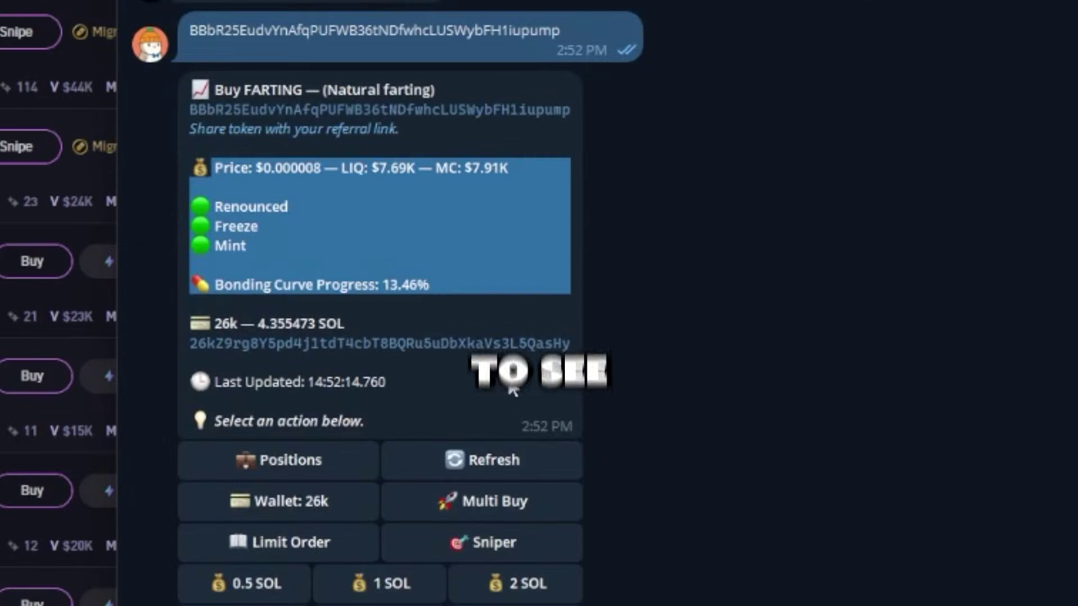
Open the positions overview from the FARTING token message and examine the name and balance of the listed holding.
{"action": "left_click", "coordinate": [289, 474]}
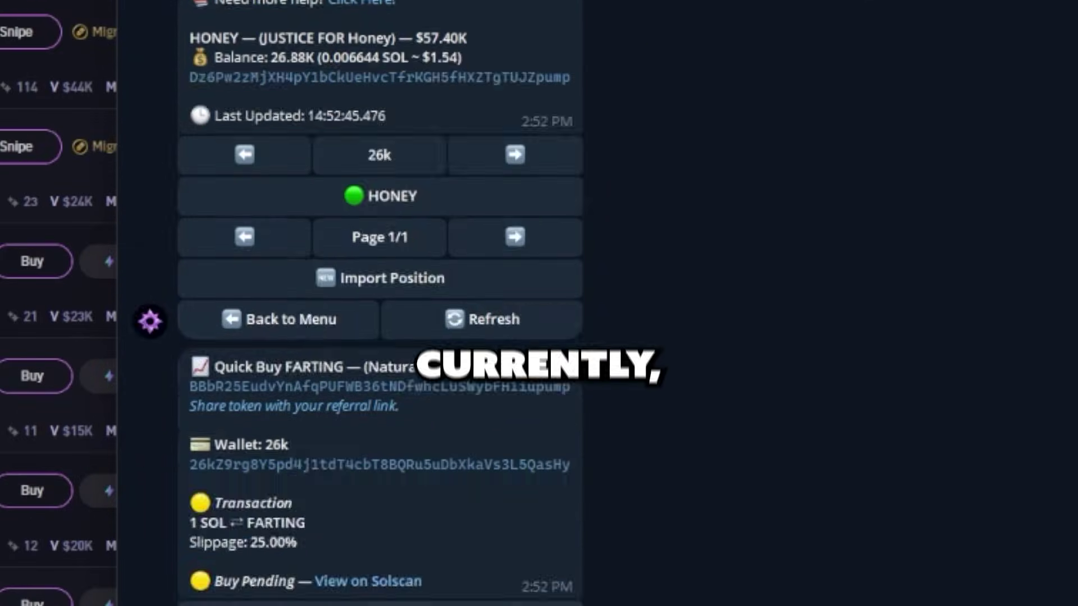
{"action": "scroll", "coordinate": [379, 303], "scroll_direction": "up", "scroll_amount": 10}
{"action": "scroll", "coordinate": [380, 303], "scroll_direction": "down", "scroll_amount": 8}
{"action": "left_click_drag", "start_coordinate": [190, 206], "coordinate": [459, 226]}
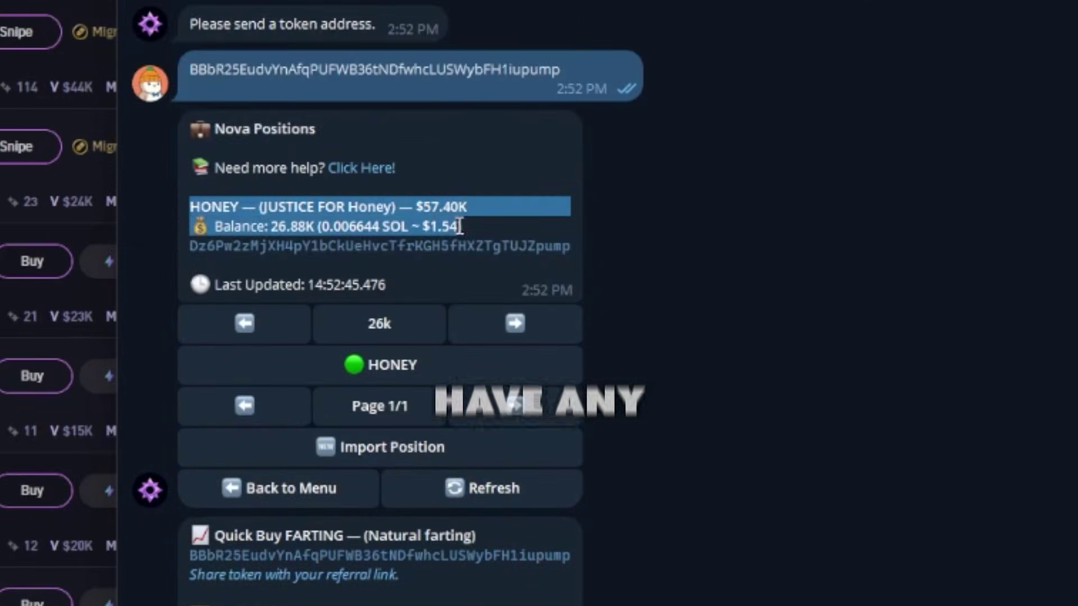
{"action": "double_click", "coordinate": [493, 217]}
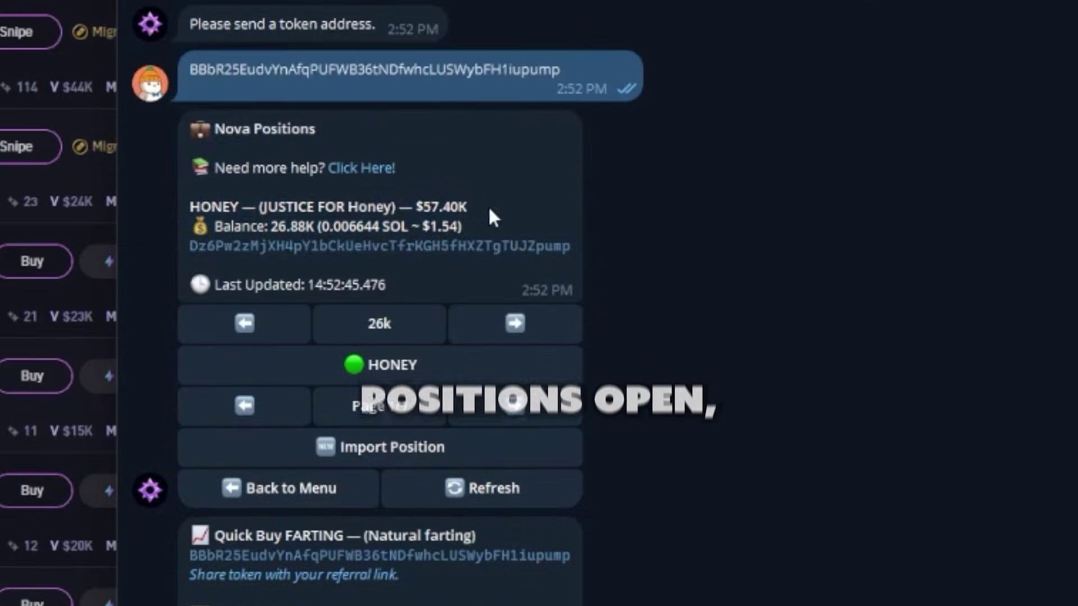
Return to the bot's main menu and reopen the positions overview from there.
{"action": "left_click", "coordinate": [317, 489]}
{"action": "scroll", "coordinate": [306, 438], "scroll_direction": "down", "scroll_amount": 3}
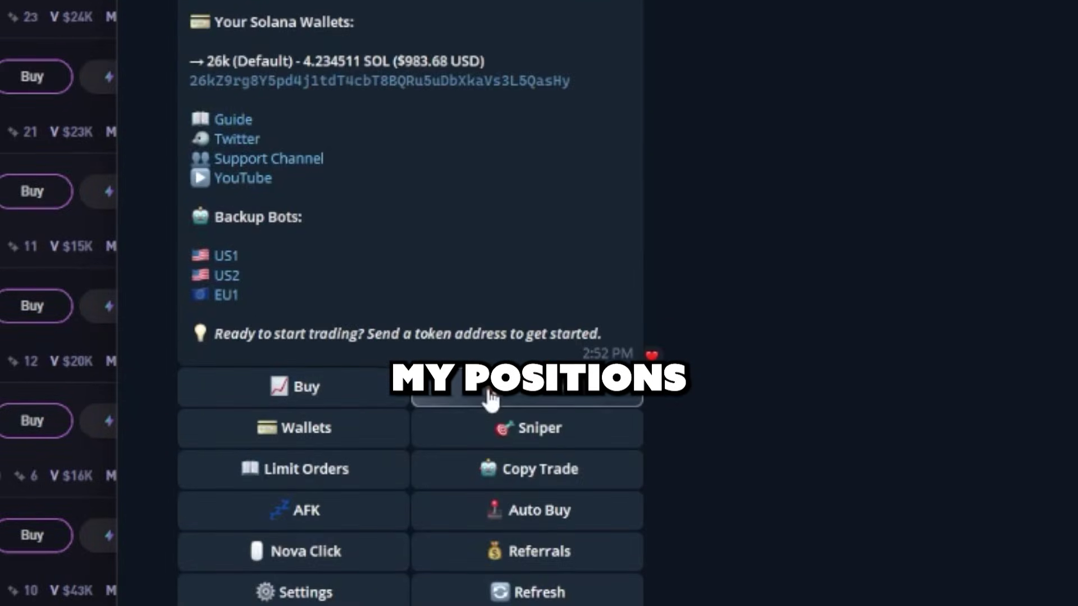
{"action": "left_click", "coordinate": [490, 397]}
{"action": "scroll", "coordinate": [487, 386], "scroll_direction": "up", "scroll_amount": 3}
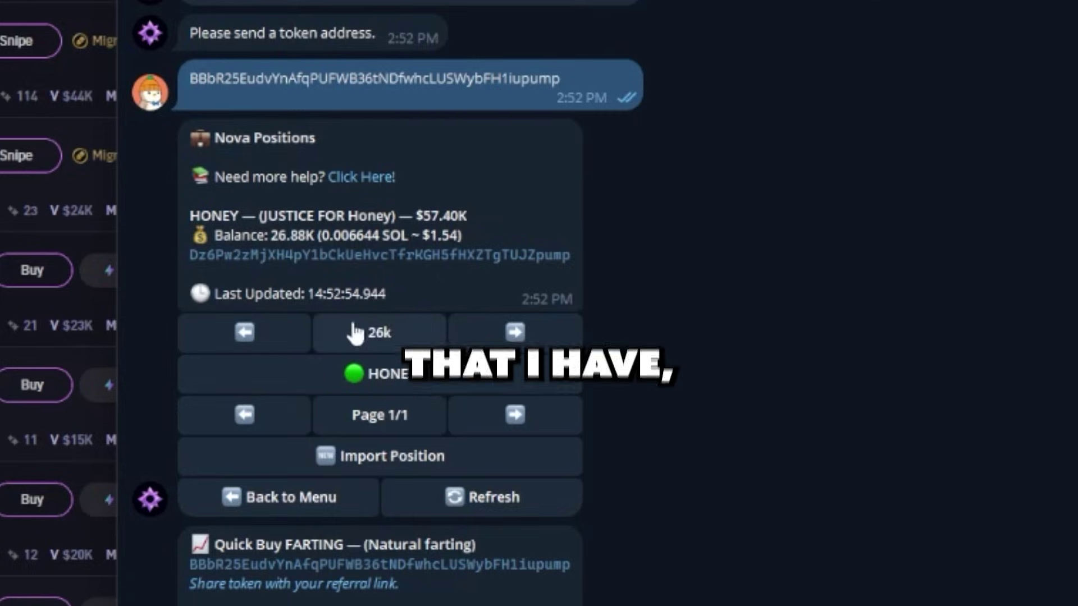
Sell 100% of the HONEY position from wallet 26k and check the SOL amount received.
{"action": "scroll", "coordinate": [344, 449], "scroll_direction": "up", "scroll_amount": 1}
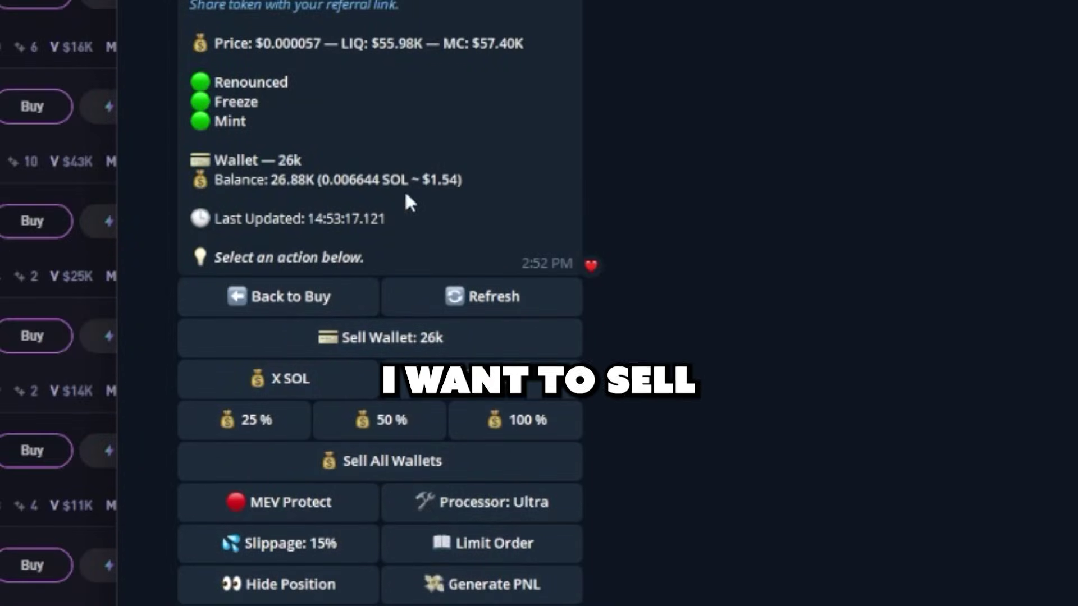
{"action": "left_click_drag", "start_coordinate": [422, 180], "coordinate": [498, 180]}
{"action": "left_click", "coordinate": [496, 422]}
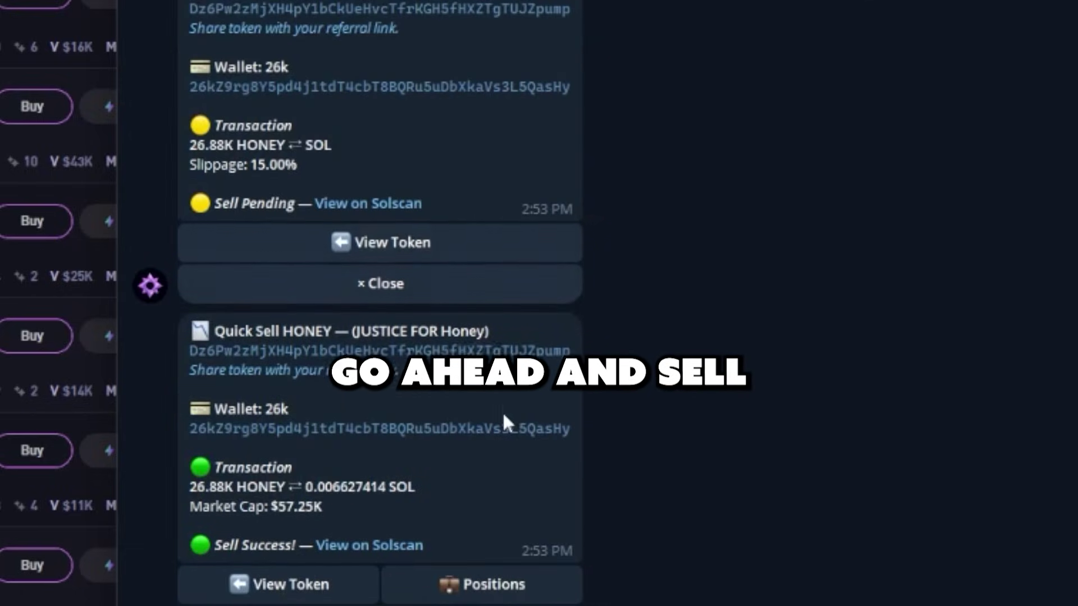
{"action": "left_click_drag", "start_coordinate": [303, 487], "coordinate": [415, 487]}
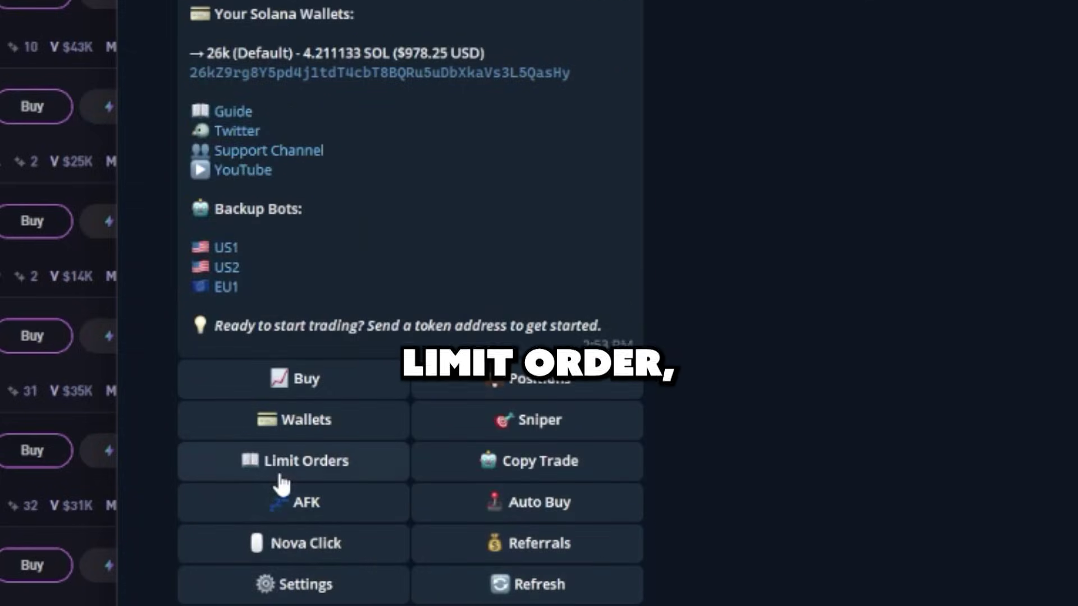
Open the limit orders section and read how a limit order is created.
{"action": "left_click", "coordinate": [280, 477]}
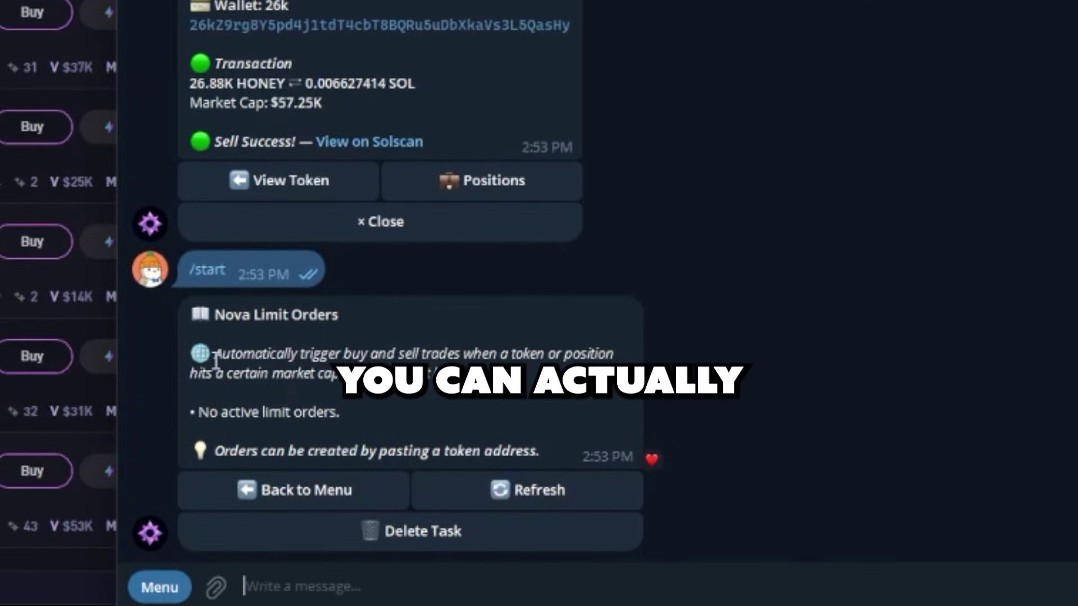
{"action": "left_click_drag", "start_coordinate": [223, 458], "coordinate": [563, 440]}
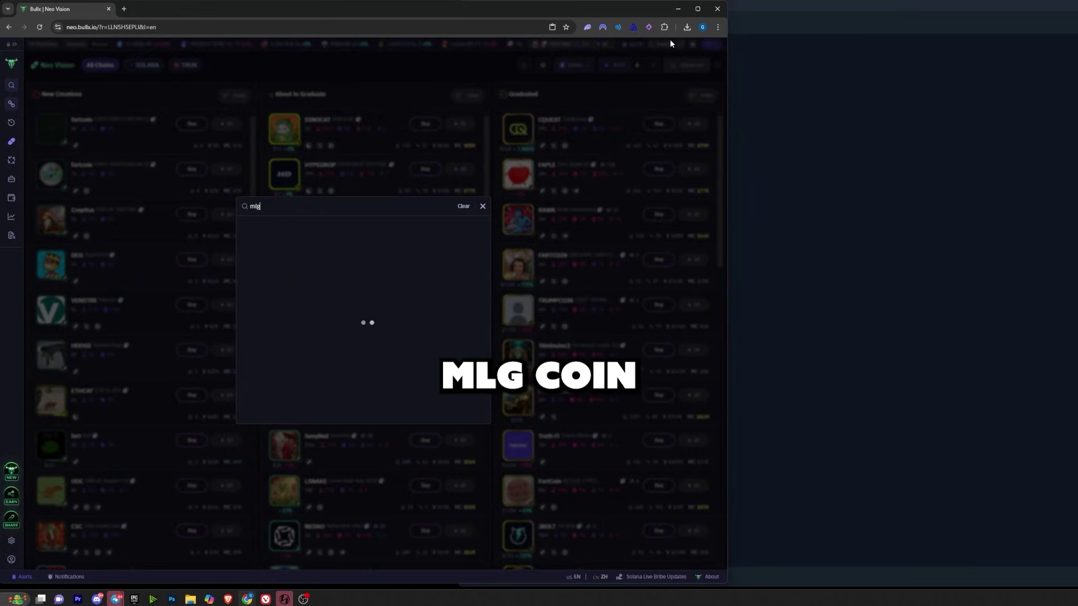
Search BullX for "mlg", send a token address to the Nova bot in Telegram, and close the auto-buy message.
{"action": "key", "text": "Return"}
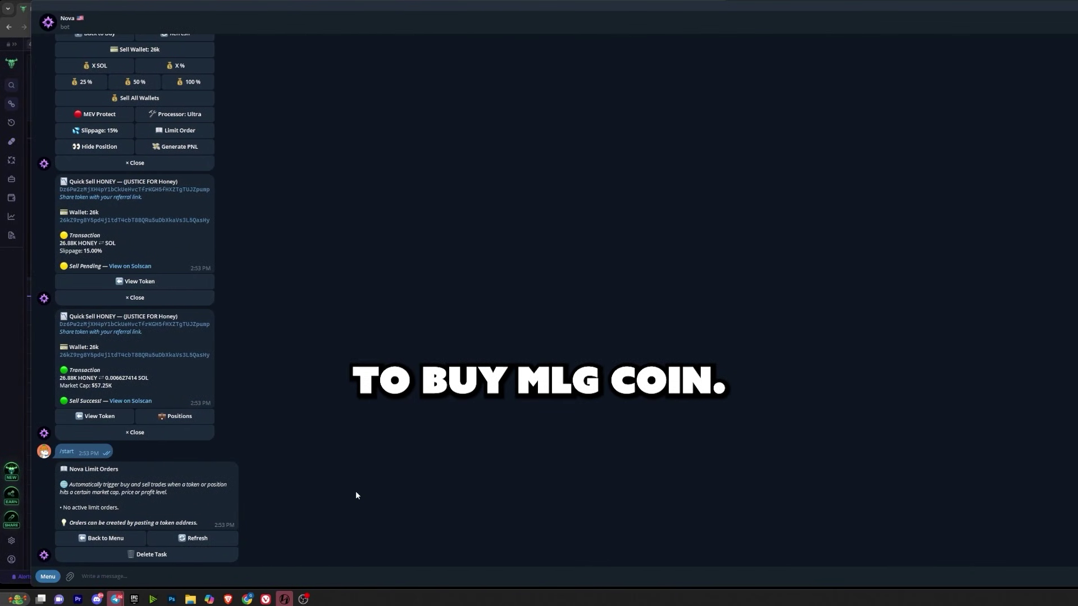
{"action": "key", "text": "ctrl+v"}
{"action": "key", "text": "Return"}
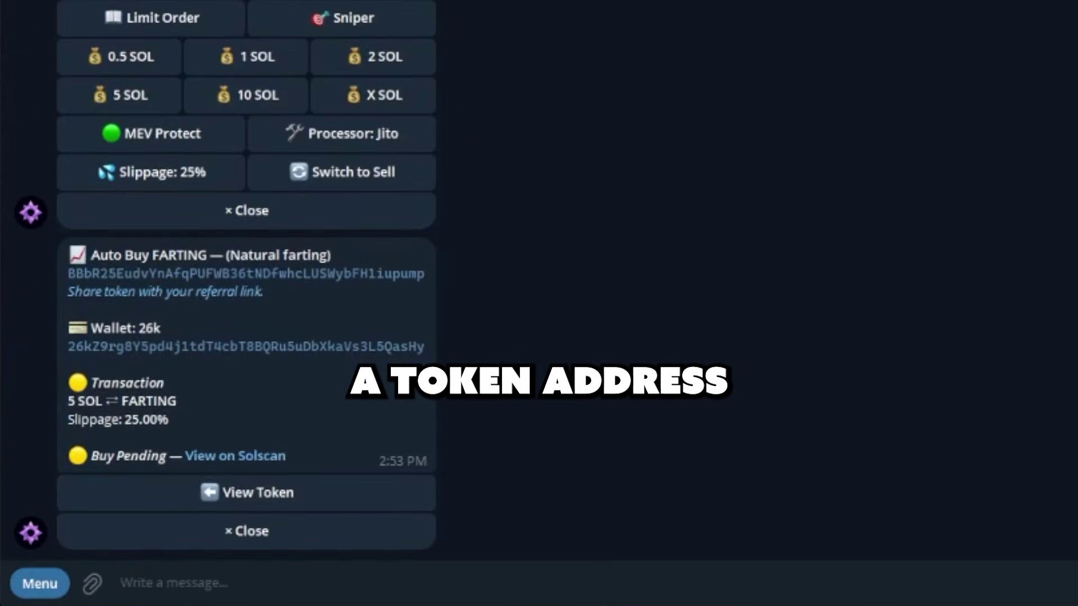
{"action": "left_click", "coordinate": [260, 532]}
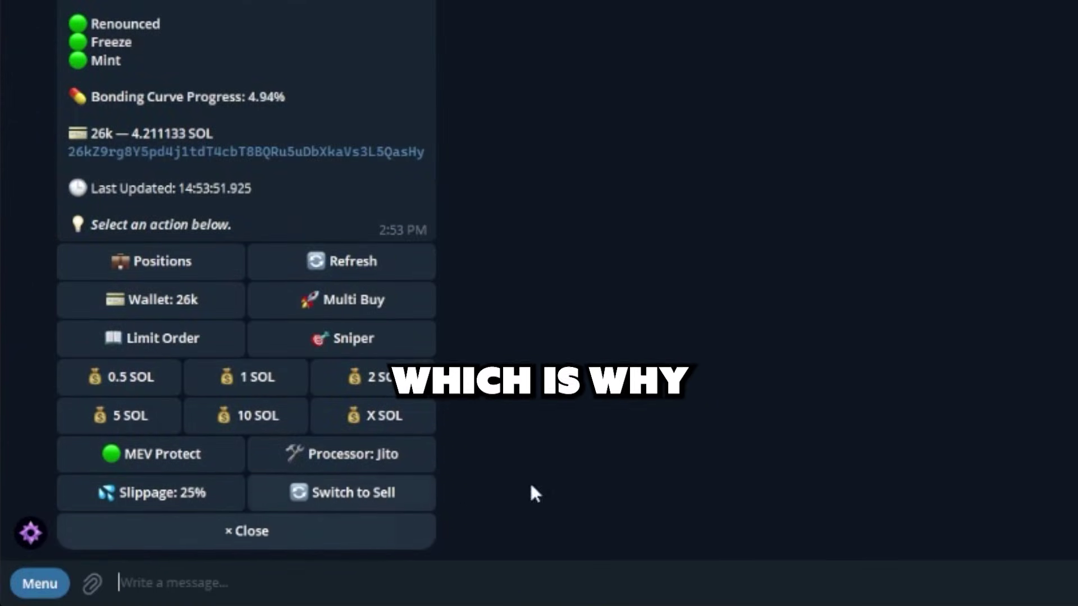
Create a limit order for the token with a buy amount of 100 SOL and a market cap trigger of 1m.
{"action": "left_click", "coordinate": [167, 351]}
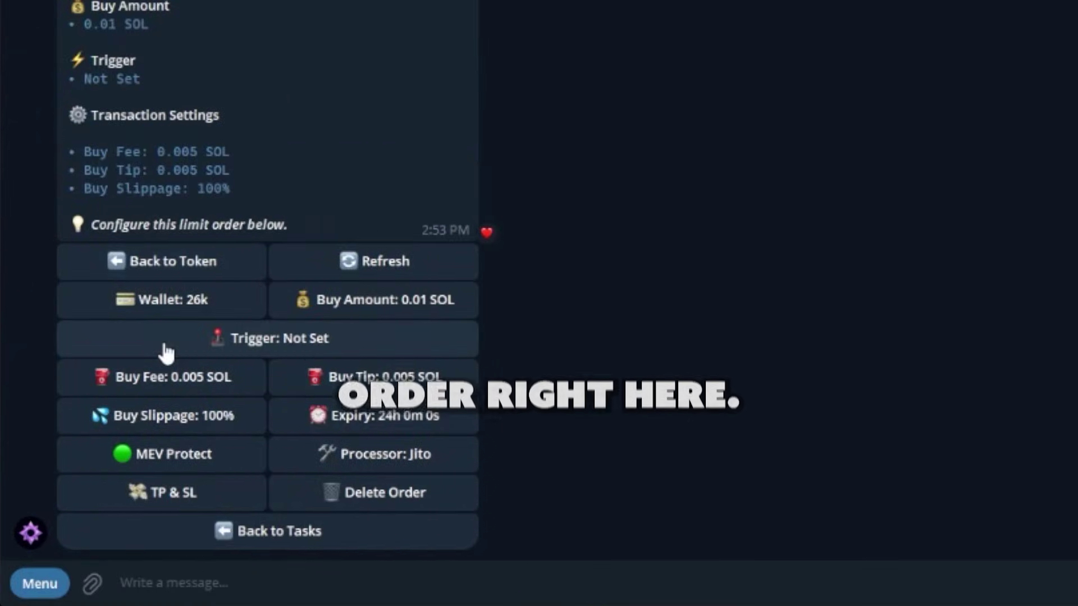
{"action": "left_click", "coordinate": [388, 314]}
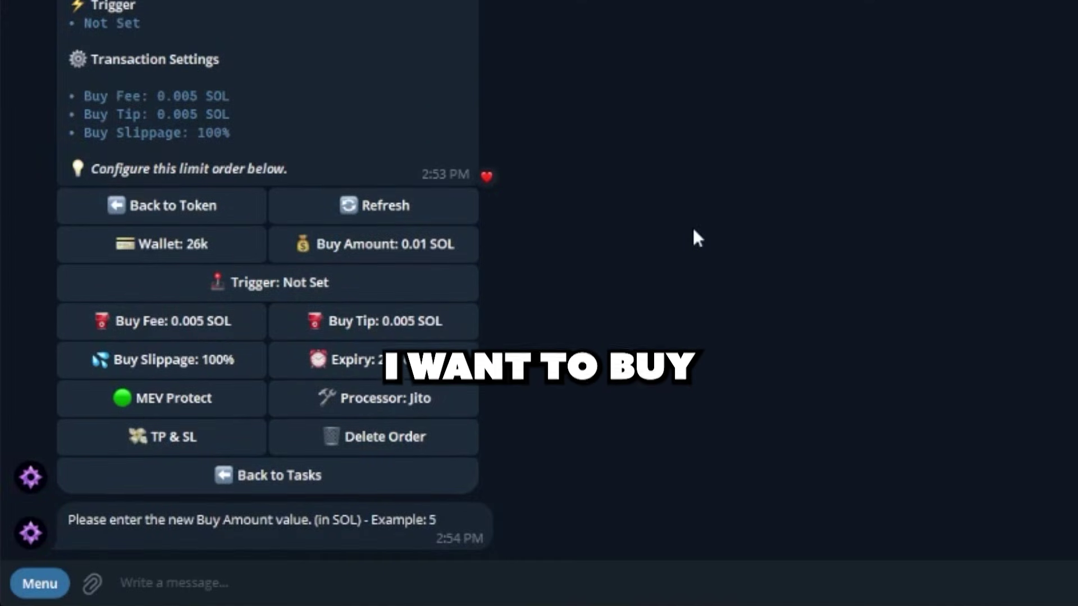
{"action": "type", "text": "1000"}
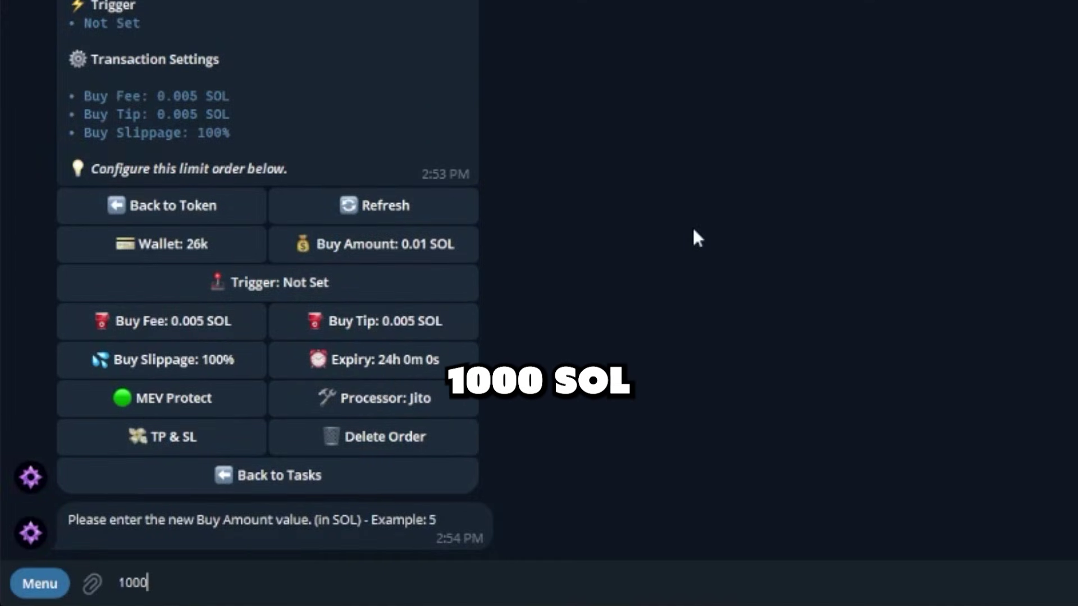
{"action": "key", "text": "BackSpace"}
{"action": "key", "text": "Return"}
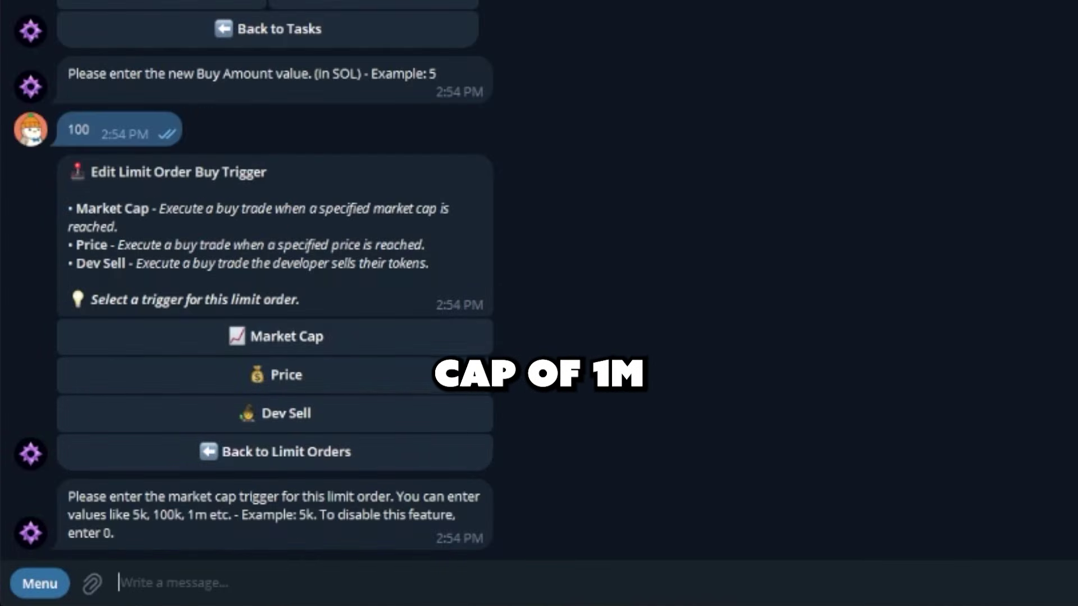
{"action": "type", "text": "1m"}
{"action": "key", "text": "Return"}
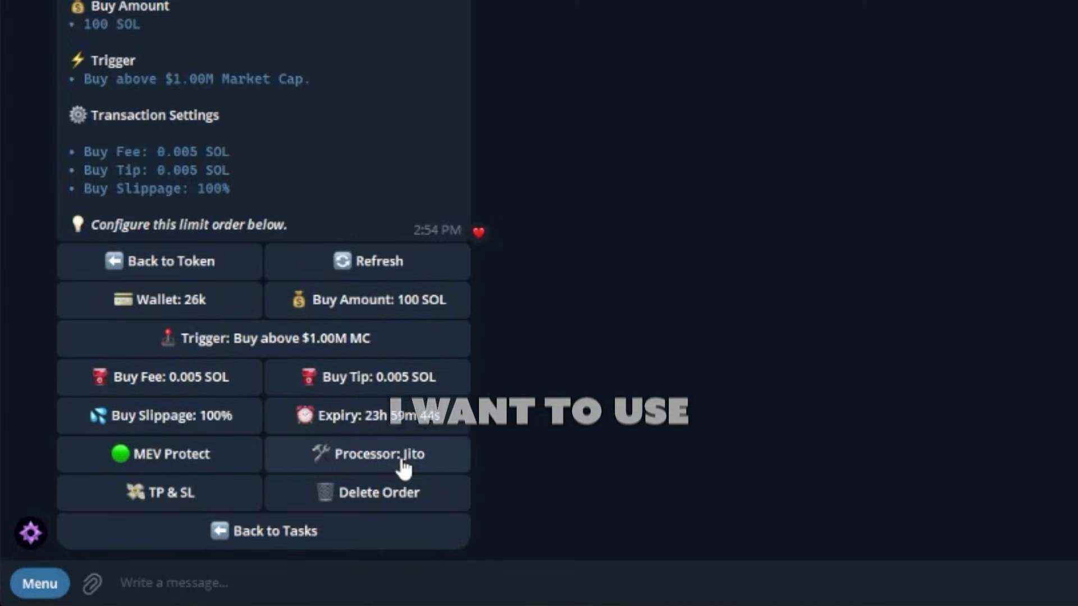
Add a take profit level at 100% profit to the limit order's take profit and stop loss rules.
{"action": "left_click", "coordinate": [151, 501]}
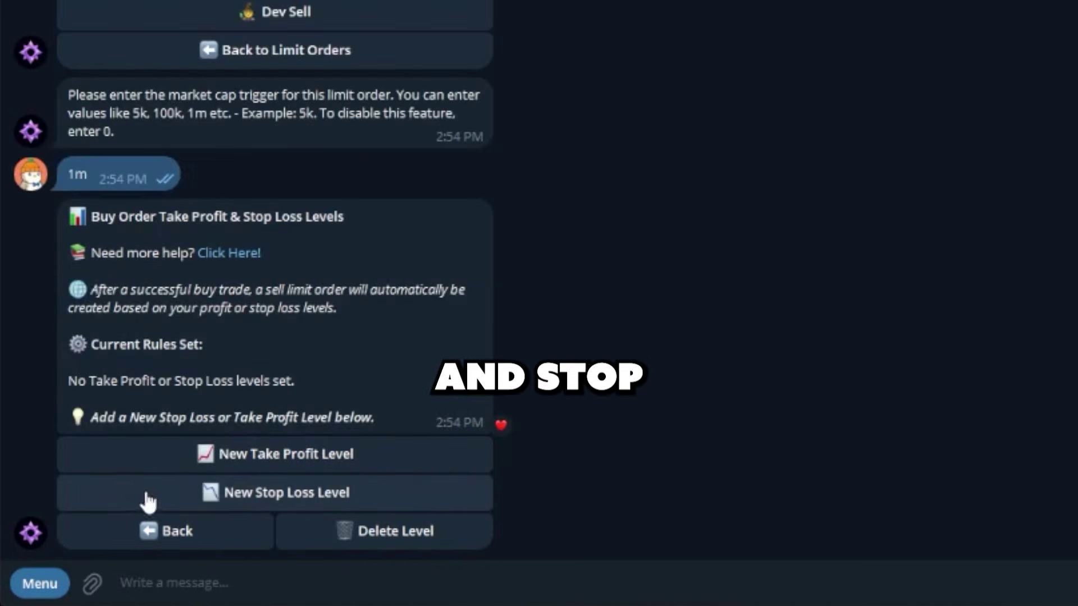
{"action": "left_click", "coordinate": [205, 454]}
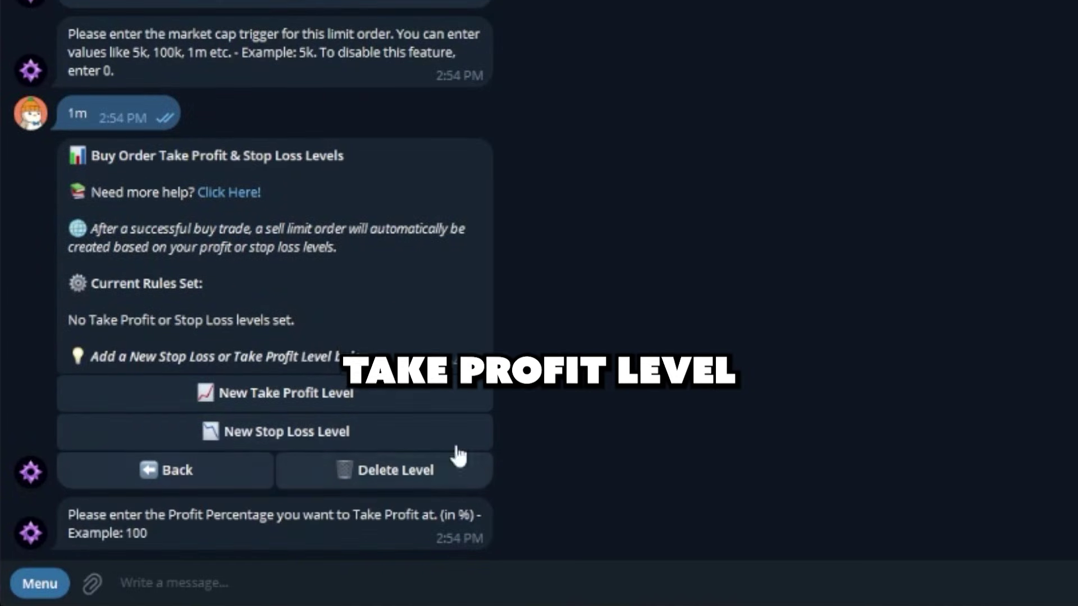
{"action": "type", "text": "10"}
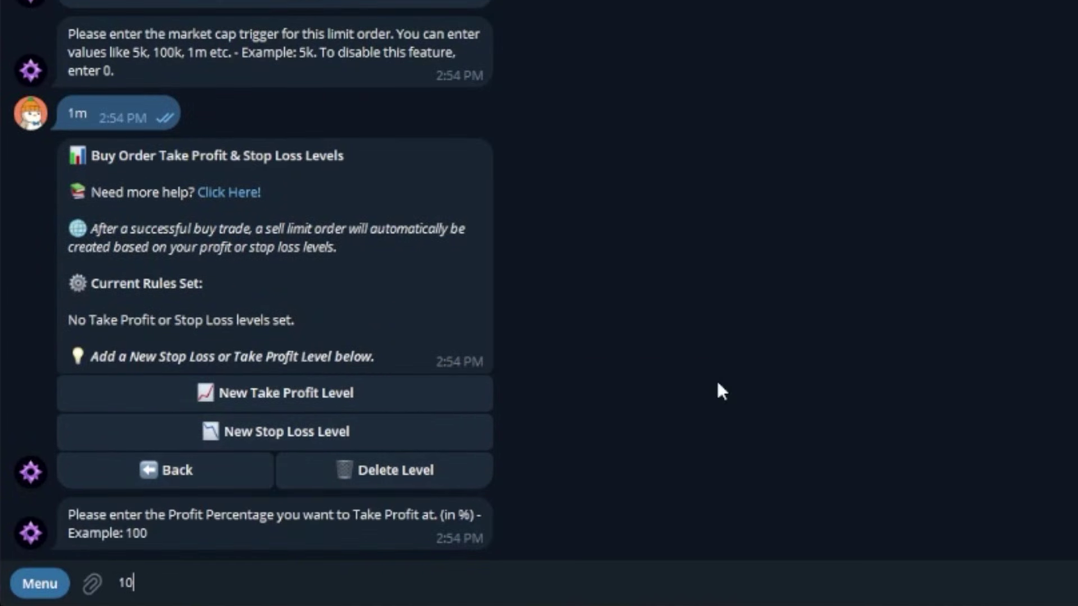
{"action": "type", "text": "0"}
{"action": "key", "text": "Return"}
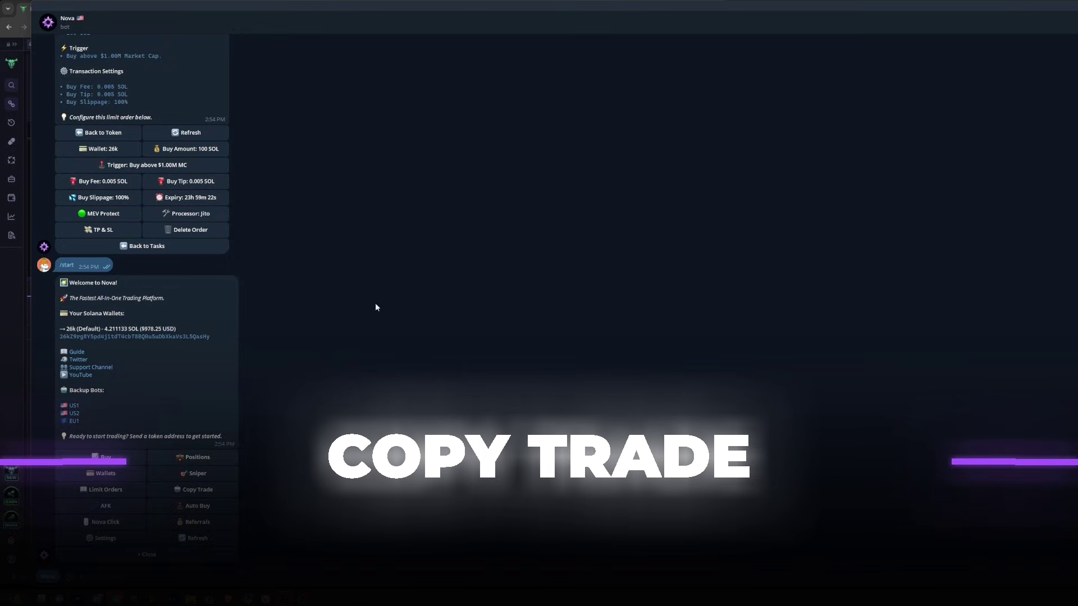
Open the copy trade section and create a new task with the wallet address to copy trades from.
{"action": "left_click", "coordinate": [221, 496]}
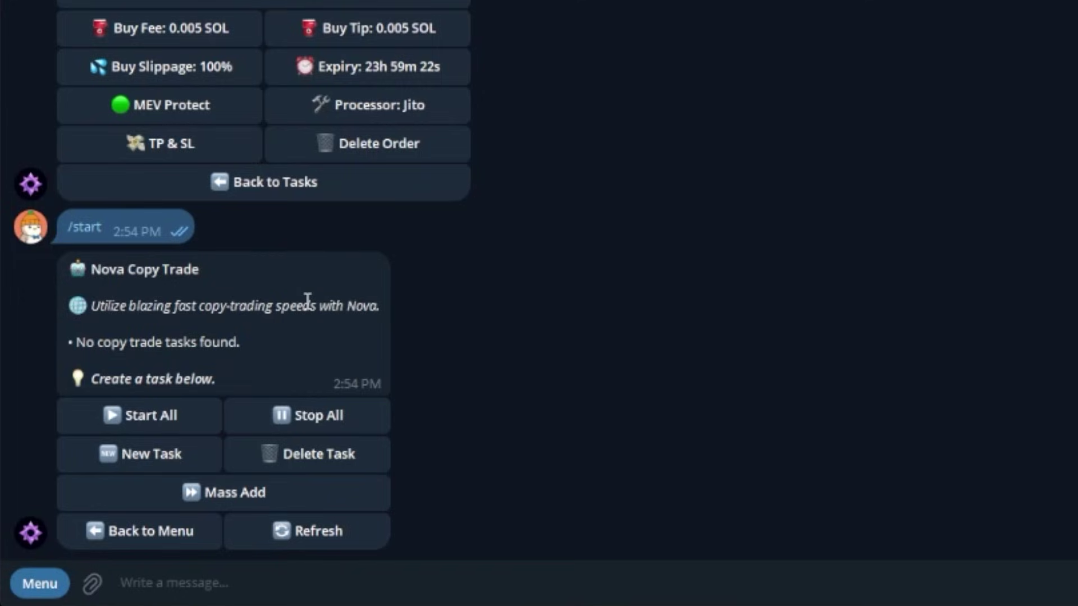
{"action": "triple_click", "coordinate": [308, 299]}
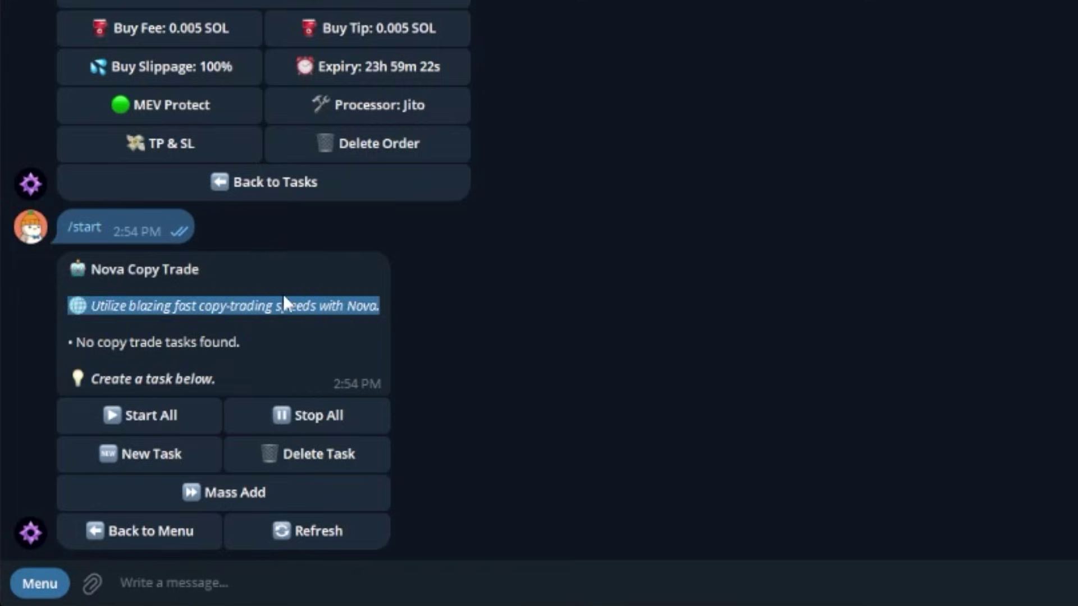
{"action": "left_click", "coordinate": [283, 298]}
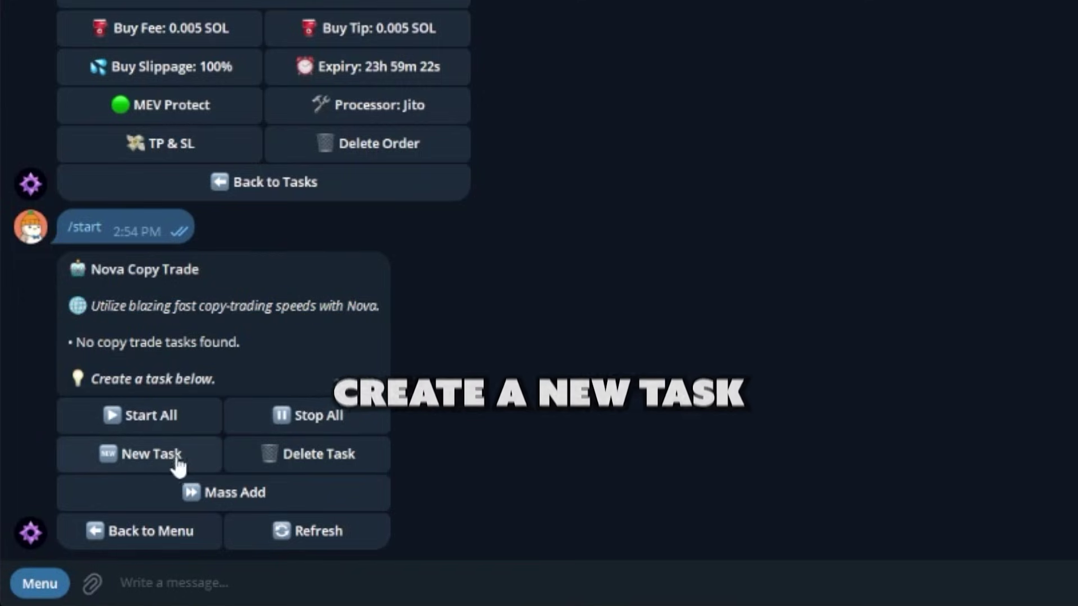
{"action": "left_click", "coordinate": [125, 461]}
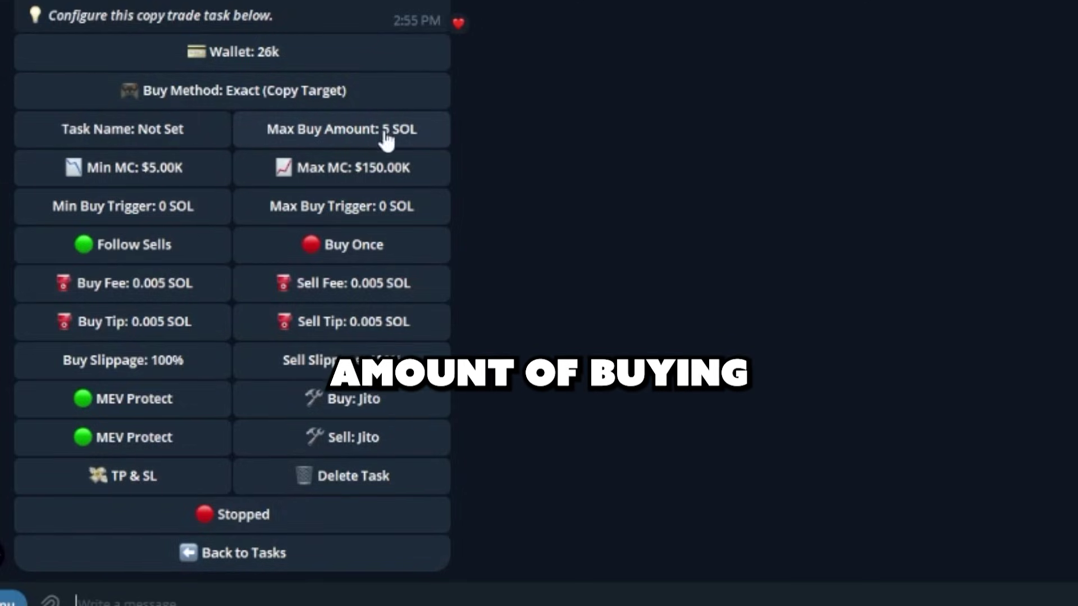
Read the buy method options of the copy trade task and choose Exact.
{"action": "left_click", "coordinate": [163, 98]}
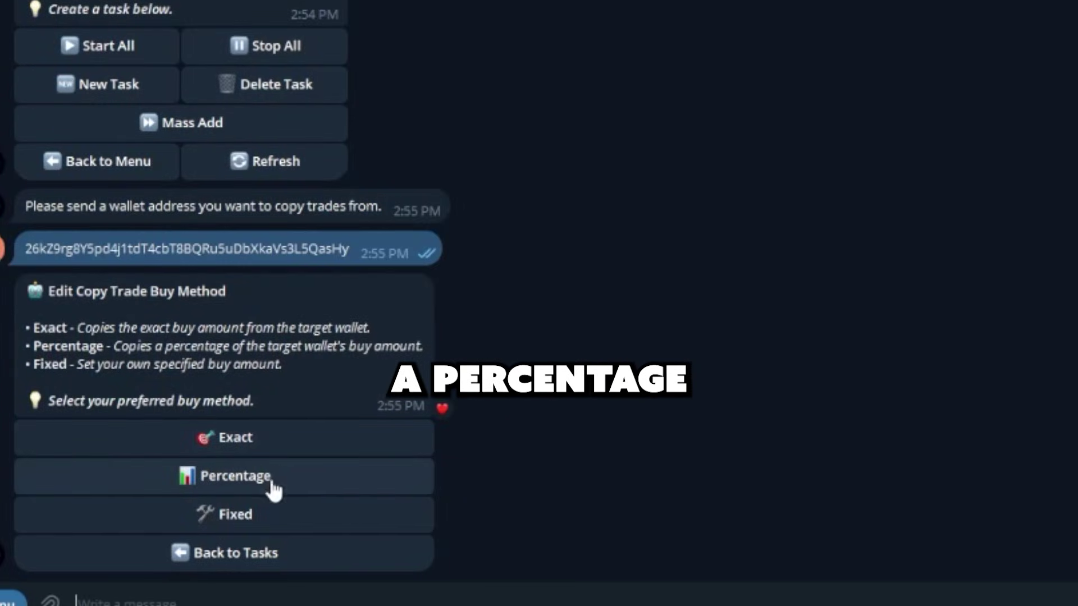
{"action": "left_click_drag", "start_coordinate": [36, 335], "coordinate": [339, 361]}
{"action": "left_click", "coordinate": [321, 447]}
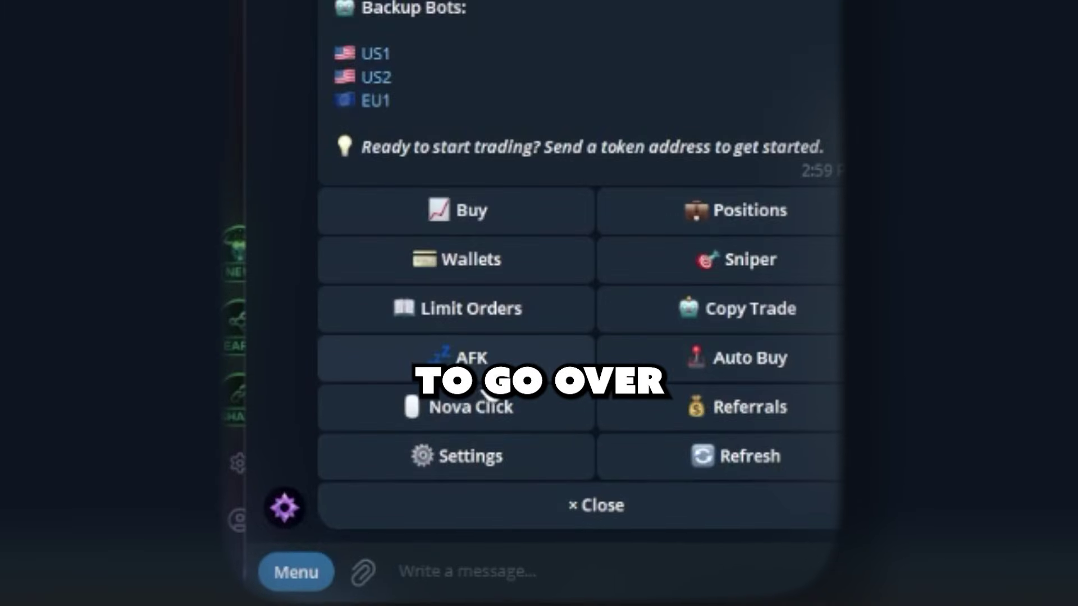
Open the bot's AFK section and choose the Pump.Fun option for automatically buying newly deployed tokens.
{"action": "left_click", "coordinate": [507, 457]}
{"action": "left_click", "coordinate": [513, 456]}
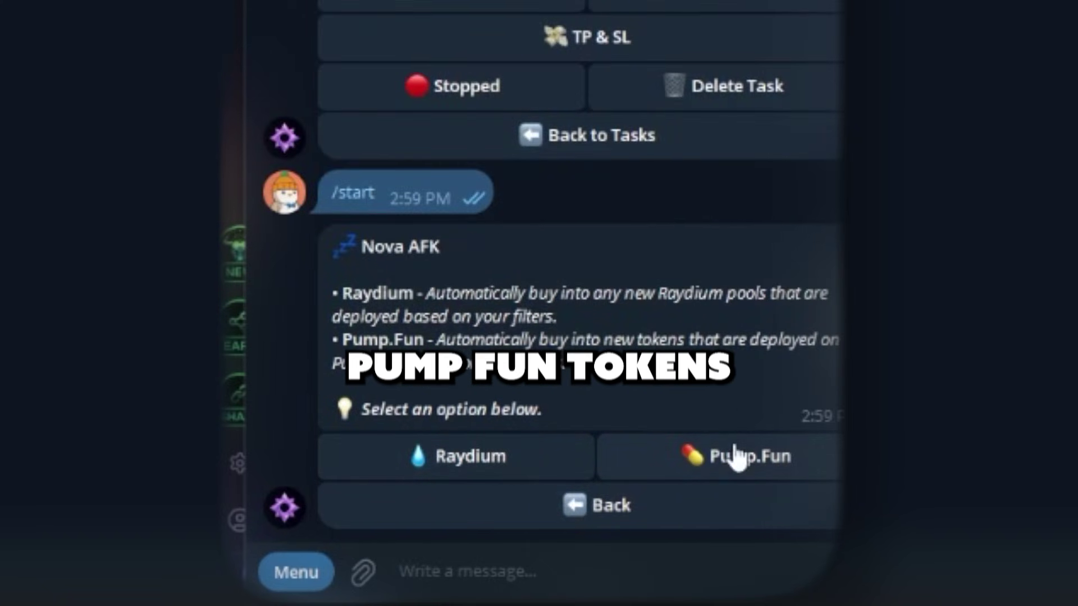
{"action": "left_click", "coordinate": [692, 460]}
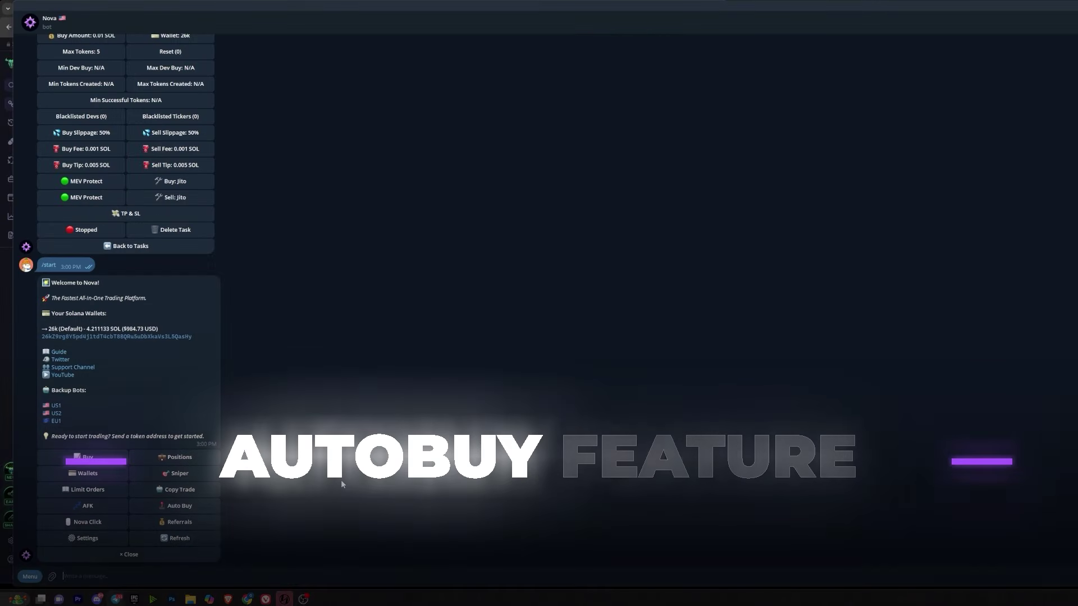
Review the auto buy settings, send the 1682 token address from Potion Wallets to the Nova bot, and close the transaction message.
{"action": "left_click", "coordinate": [189, 508]}
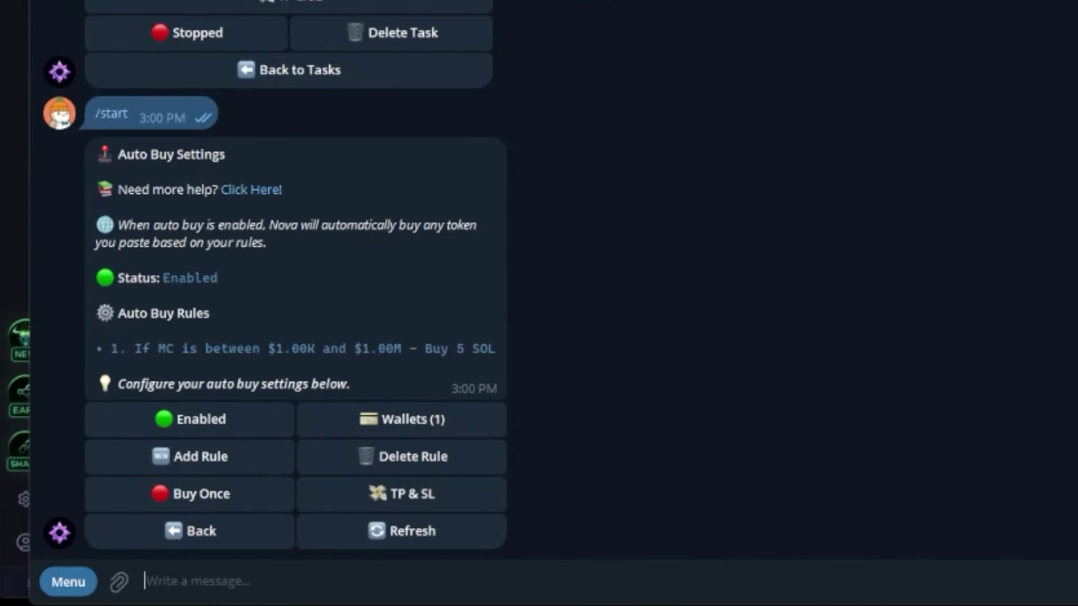
{"action": "key", "text": "alt+Tab"}
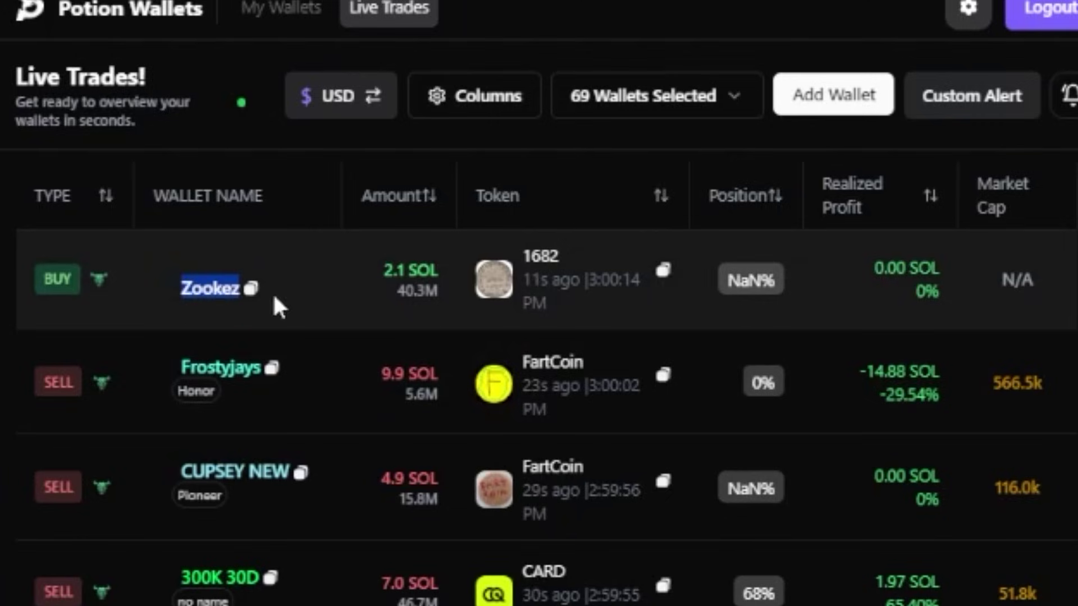
{"action": "double_click", "coordinate": [534, 254]}
{"action": "left_click", "coordinate": [574, 313]}
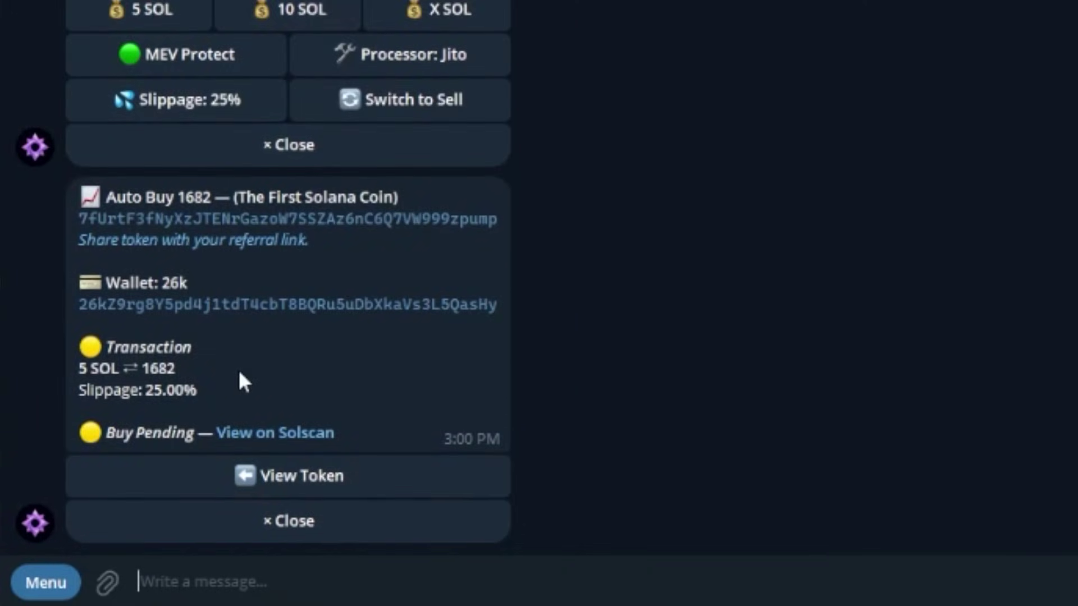
{"action": "left_click", "coordinate": [196, 368]}
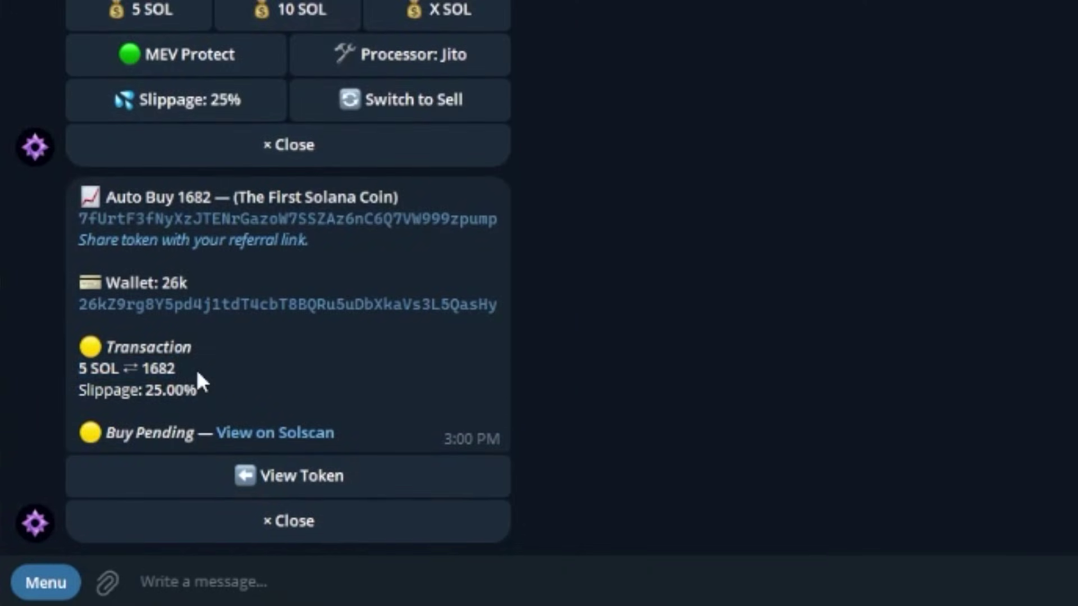
{"action": "left_click", "coordinate": [221, 523]}
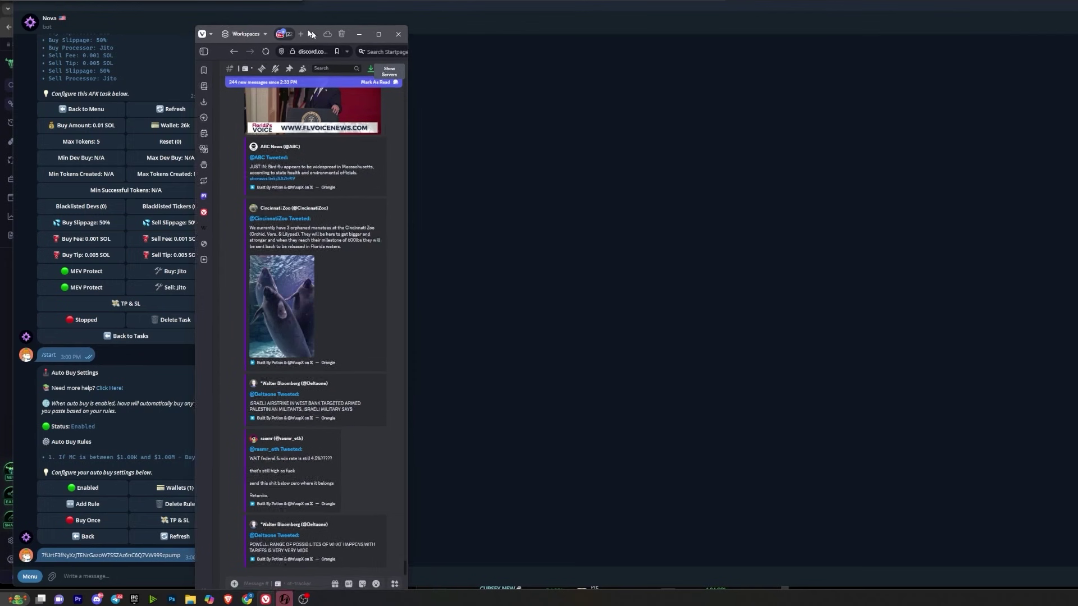
Copy the Powell tariffs tweet from the Discord tracker channel, paste it into the Nova chat's message draft and undo the paste.
{"action": "left_click_drag", "start_coordinate": [311, 31], "coordinate": [342, 22]}
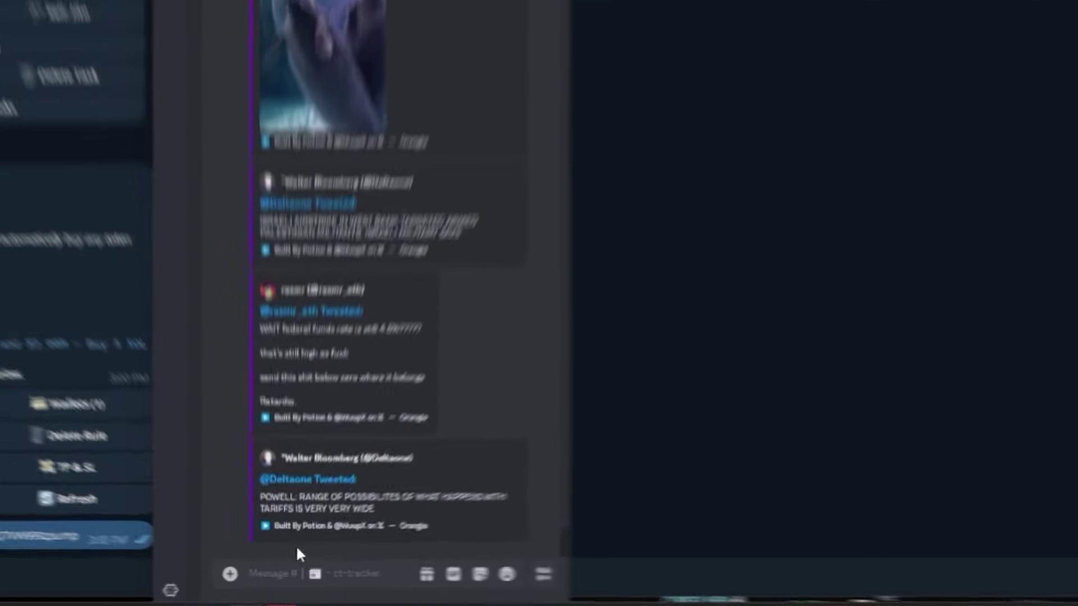
{"action": "triple_click", "coordinate": [282, 553]}
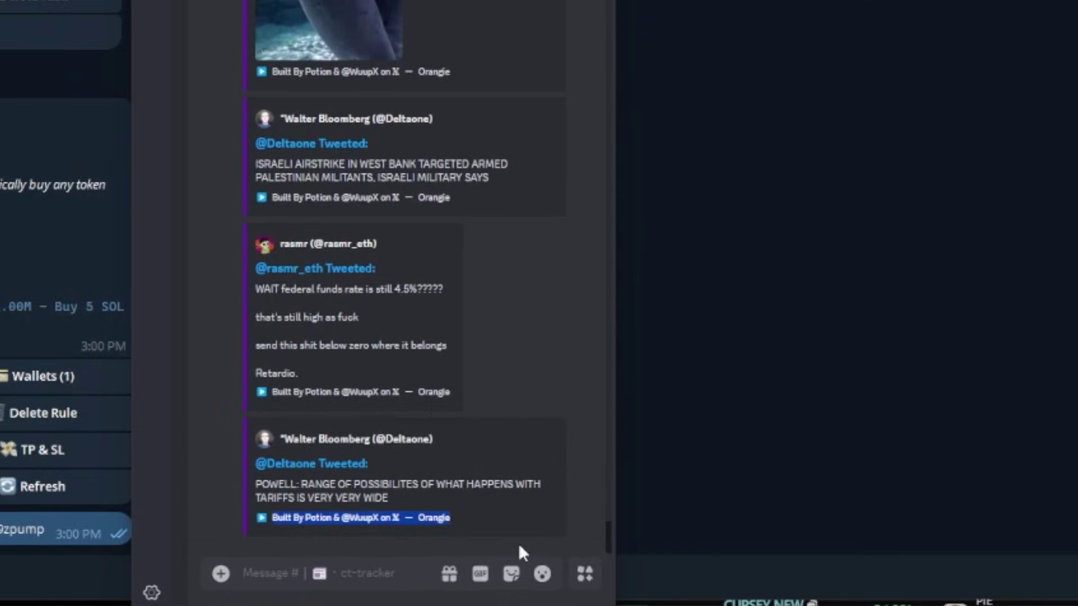
{"action": "triple_click", "coordinate": [341, 490]}
{"action": "key", "text": "ctrl+c"}
{"action": "key", "text": "alt+Tab"}
{"action": "key", "text": "ctrl+v"}
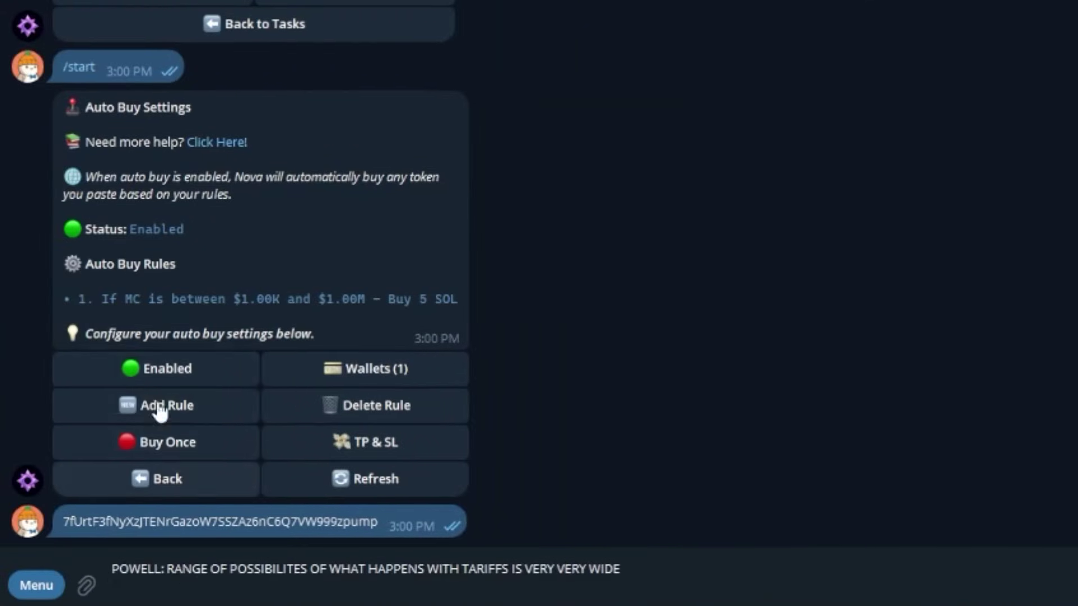
{"action": "key", "text": "ctrl+z"}
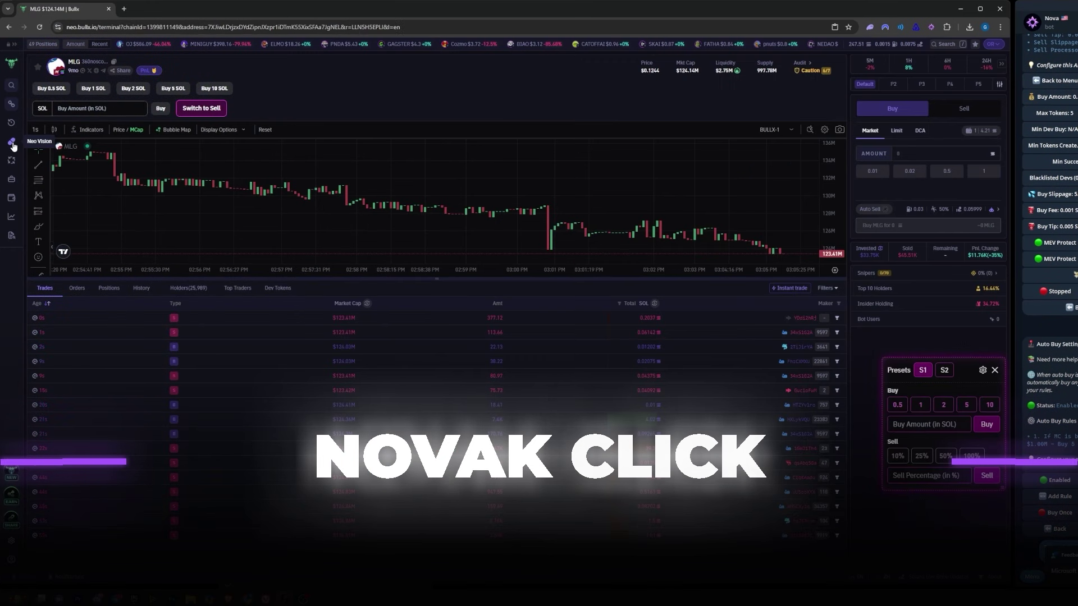
Open Neo Vision in BullX, open the newly created LIFT token's page and reposition the floating Nova panel.
{"action": "left_click", "coordinate": [11, 142]}
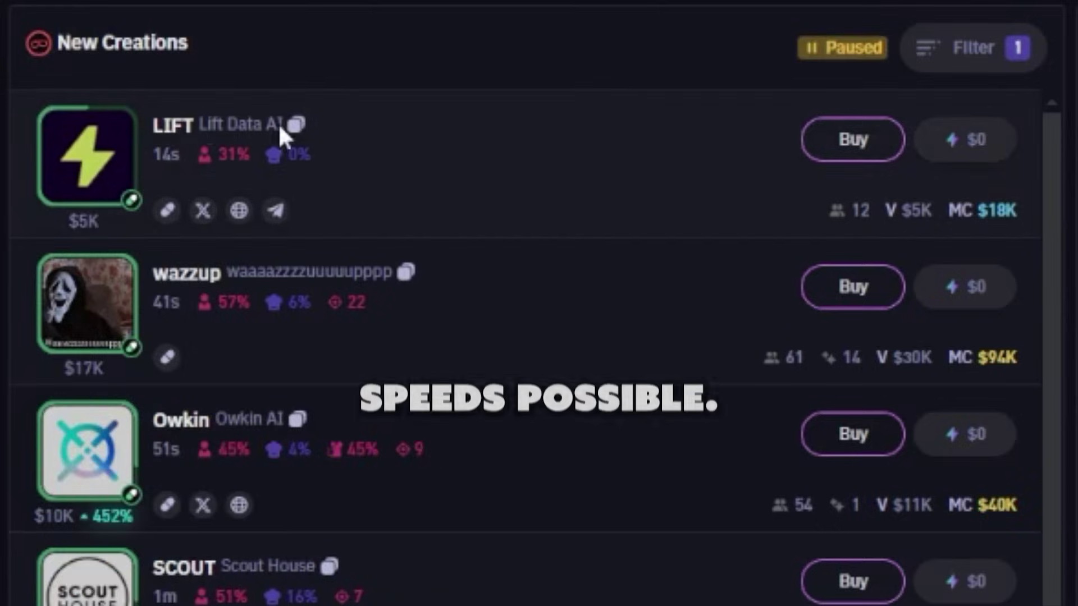
{"action": "left_click", "coordinate": [442, 172]}
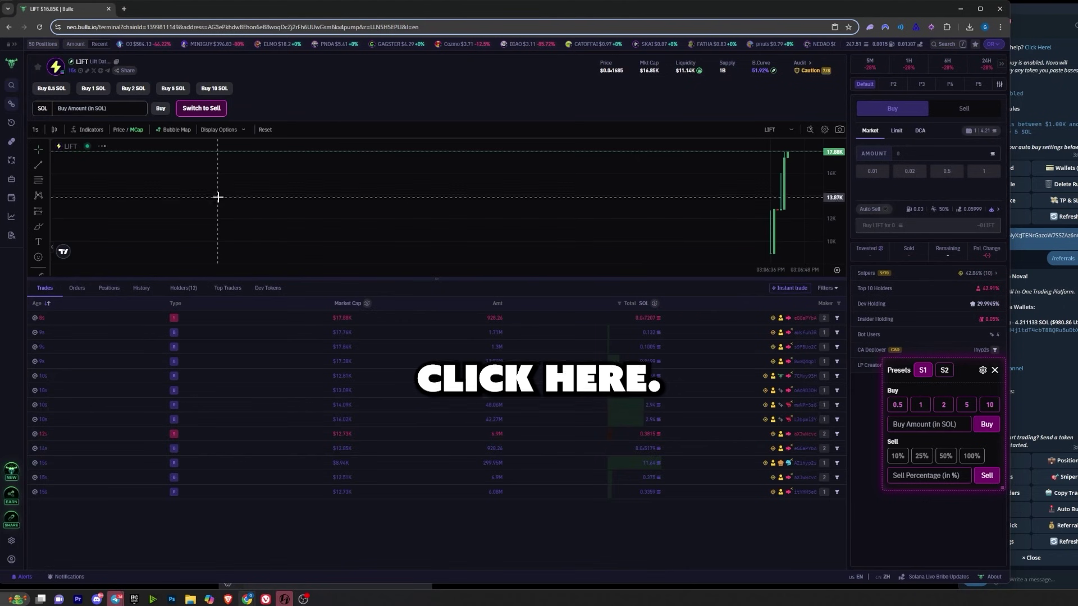
{"action": "left_click_drag", "start_coordinate": [960, 370], "coordinate": [942, 401]}
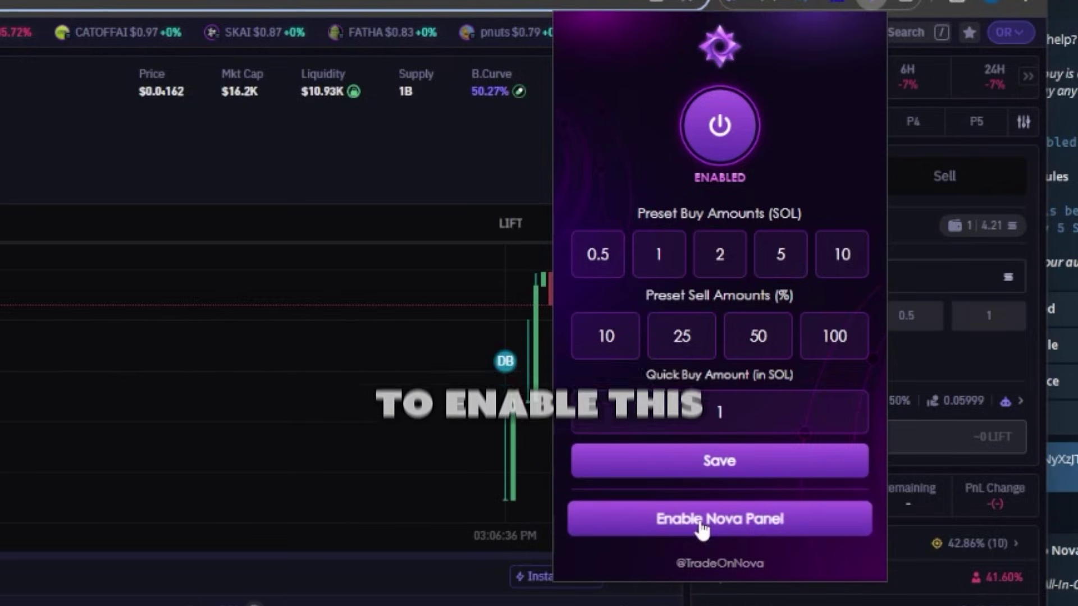
Enable the Nova Panel from the Nova browser extension and reposition the panel on the LIFT page.
{"action": "left_click", "coordinate": [728, 410]}
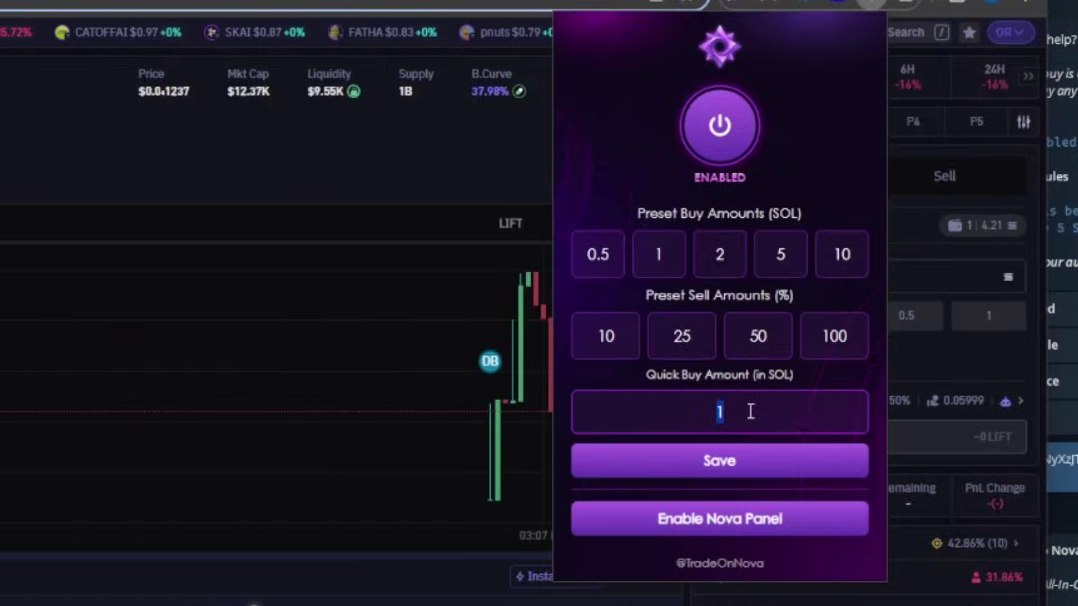
{"action": "left_click", "coordinate": [720, 519]}
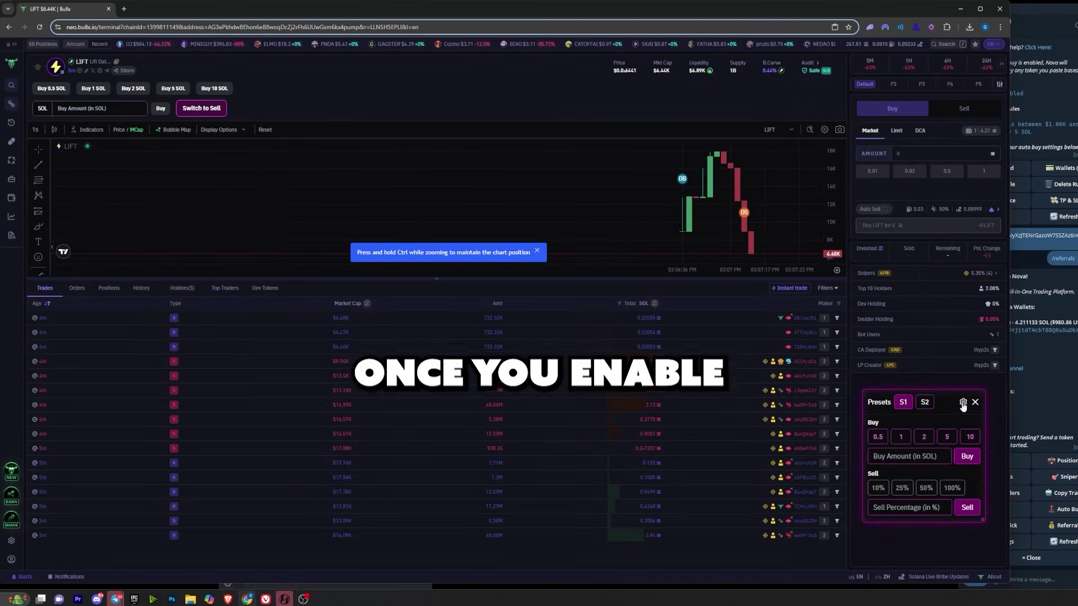
{"action": "left_click_drag", "start_coordinate": [958, 412], "coordinate": [936, 400]}
Switch to Telegram, view the Nova Click download and guide information, and go back to the bot's main menu.
{"action": "key", "text": "alt+Tab"}
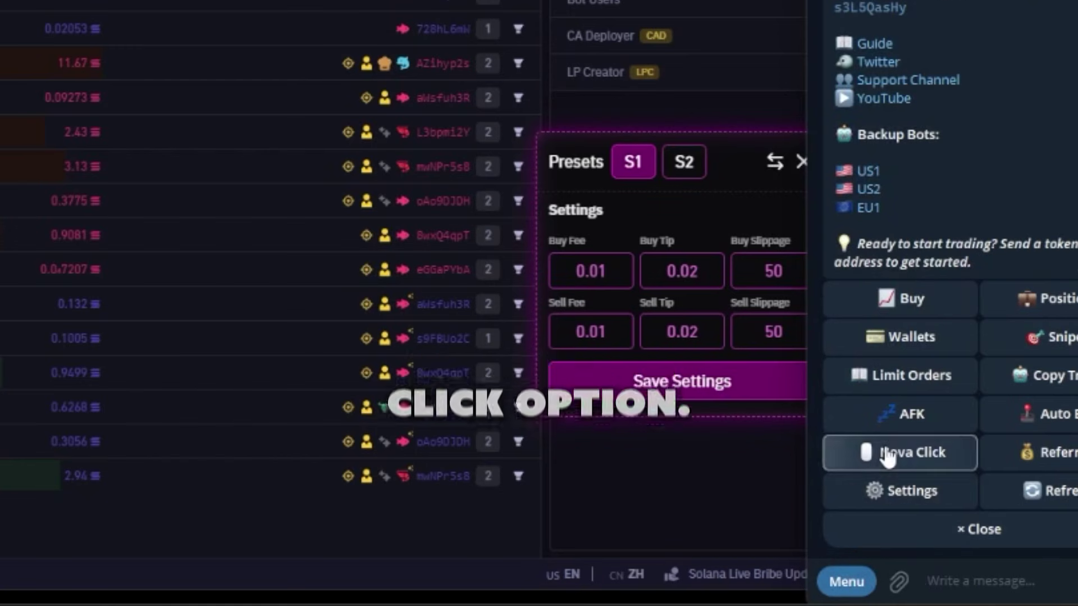
{"action": "left_click", "coordinate": [887, 453]}
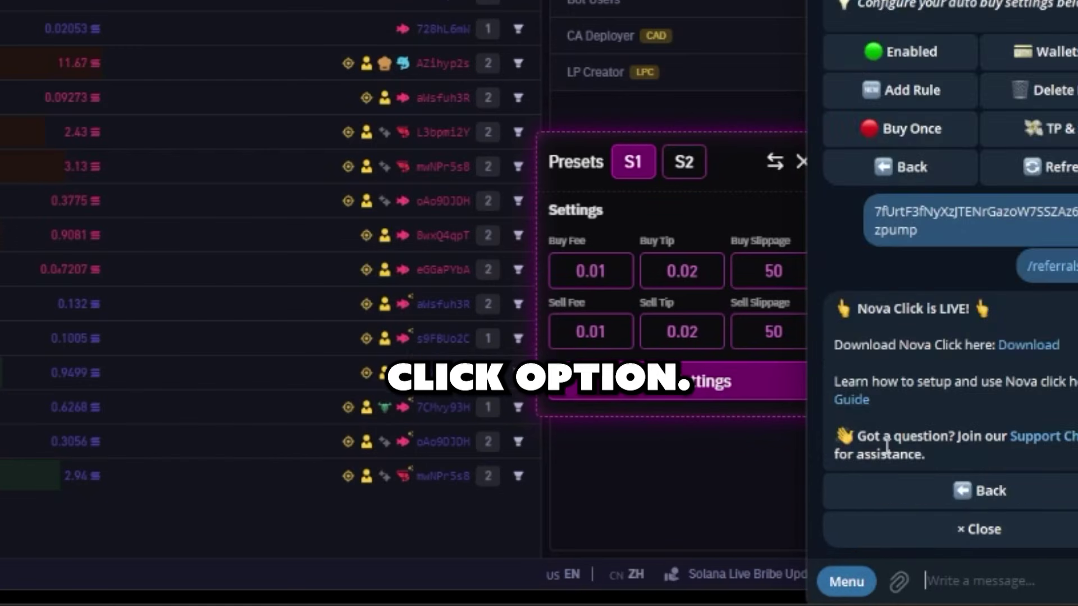
{"action": "left_click", "coordinate": [960, 492]}
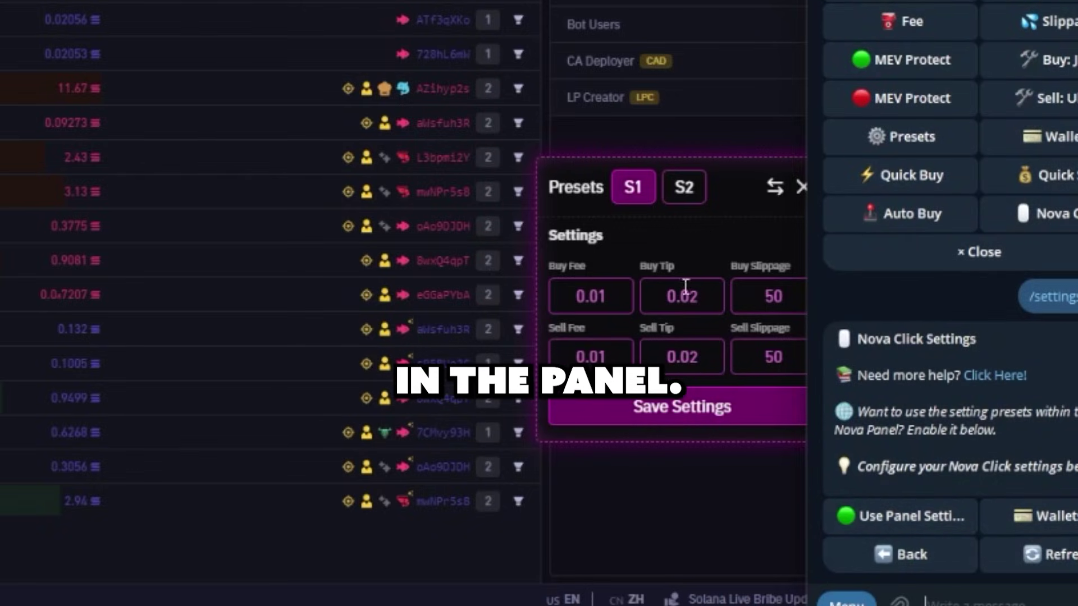
Reposition the Nova panel and return it from the fee settings to the buy and sell presets.
{"action": "left_click_drag", "start_coordinate": [712, 185], "coordinate": [681, 196]}
{"action": "left_click", "coordinate": [744, 199]}
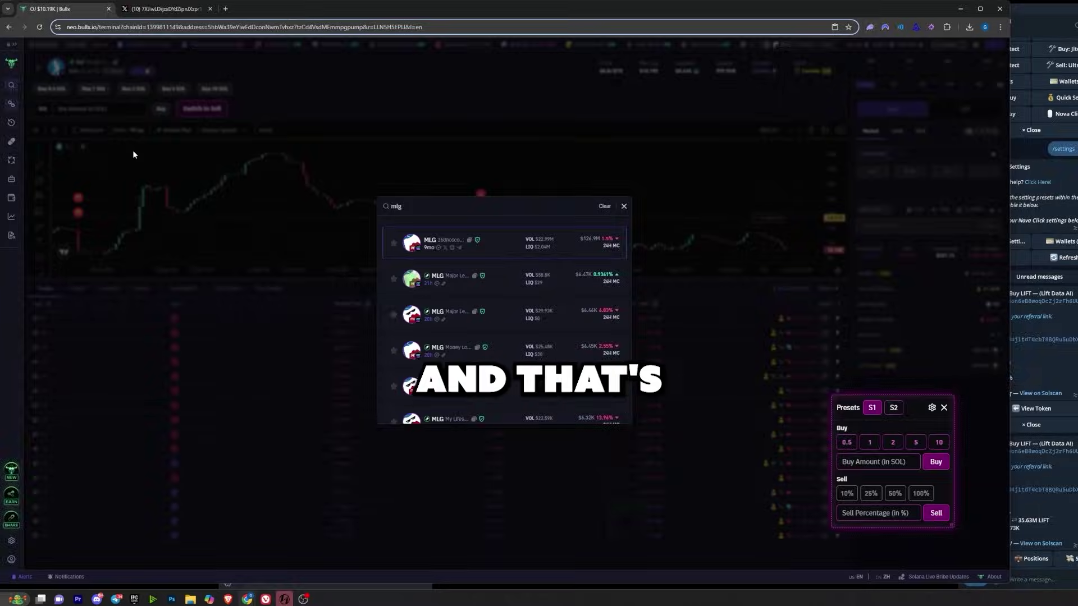
Dismiss the token search, open Neo Vision in BullX and bring the Telegram window with the Nova chat fully into view.
{"action": "left_click", "coordinate": [133, 153]}
{"action": "left_click", "coordinate": [11, 141]}
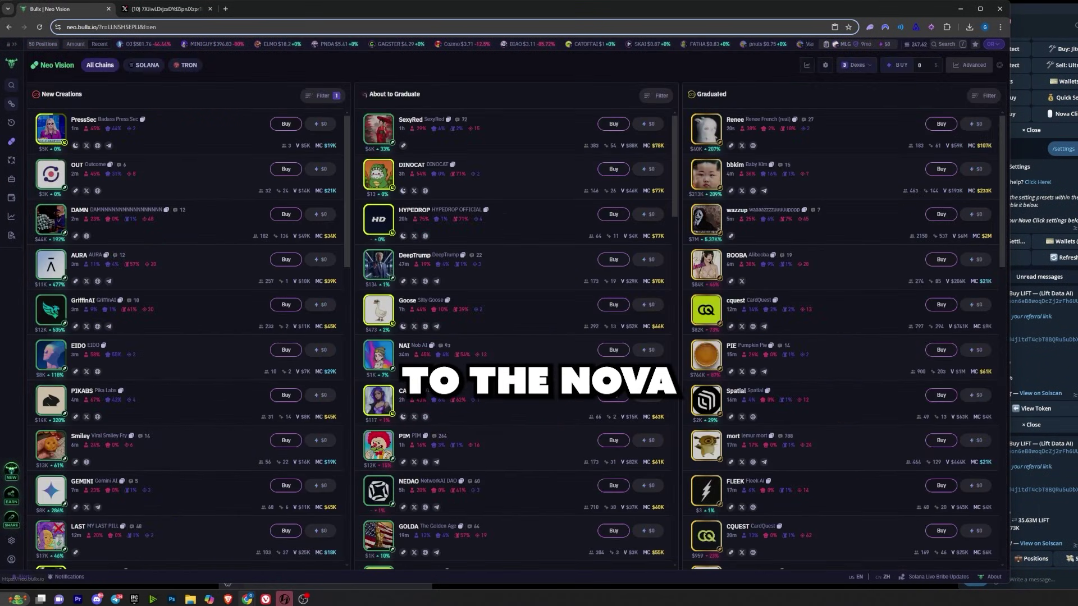
{"action": "left_click_drag", "start_coordinate": [1056, 14], "coordinate": [525, 20]}
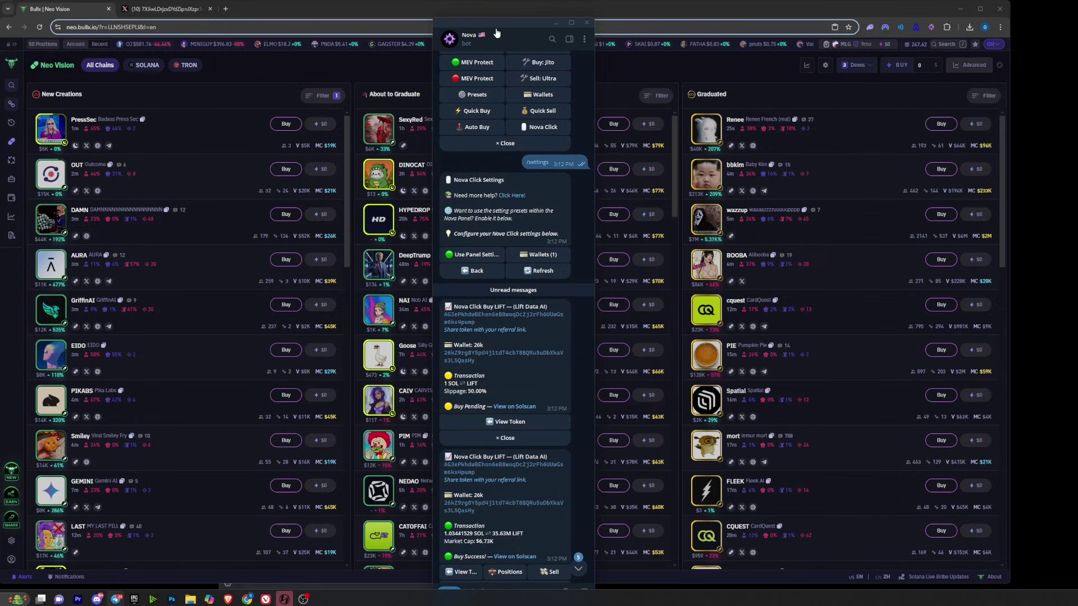
{"action": "left_click_drag", "start_coordinate": [488, 25], "coordinate": [54, 13]}
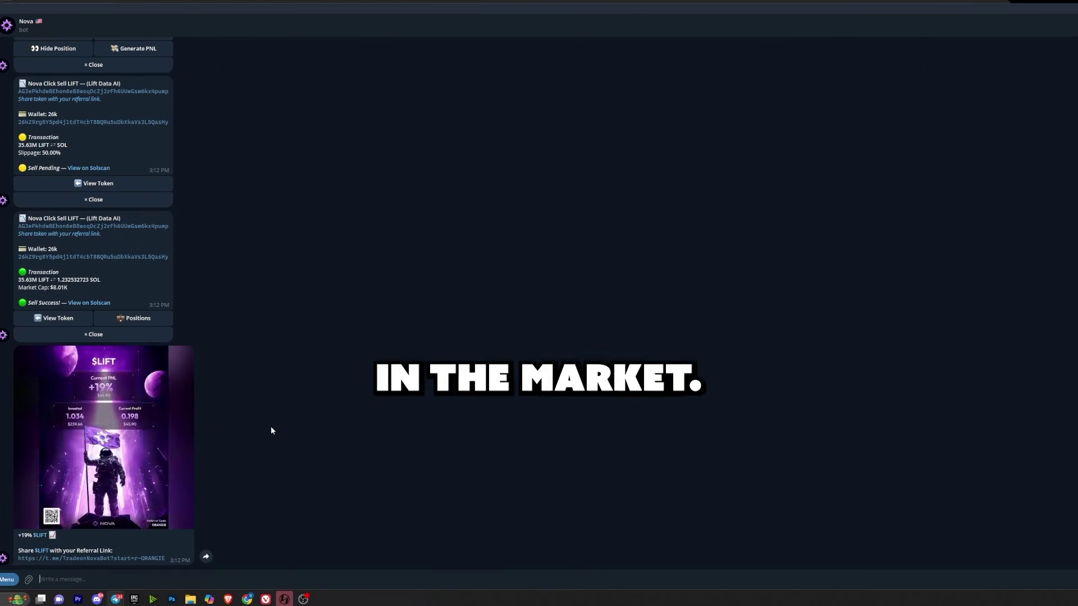
Enlarge the LIFT PNL card in the Nova chat to examine it, and close the image.
{"action": "left_click", "coordinate": [114, 429]}
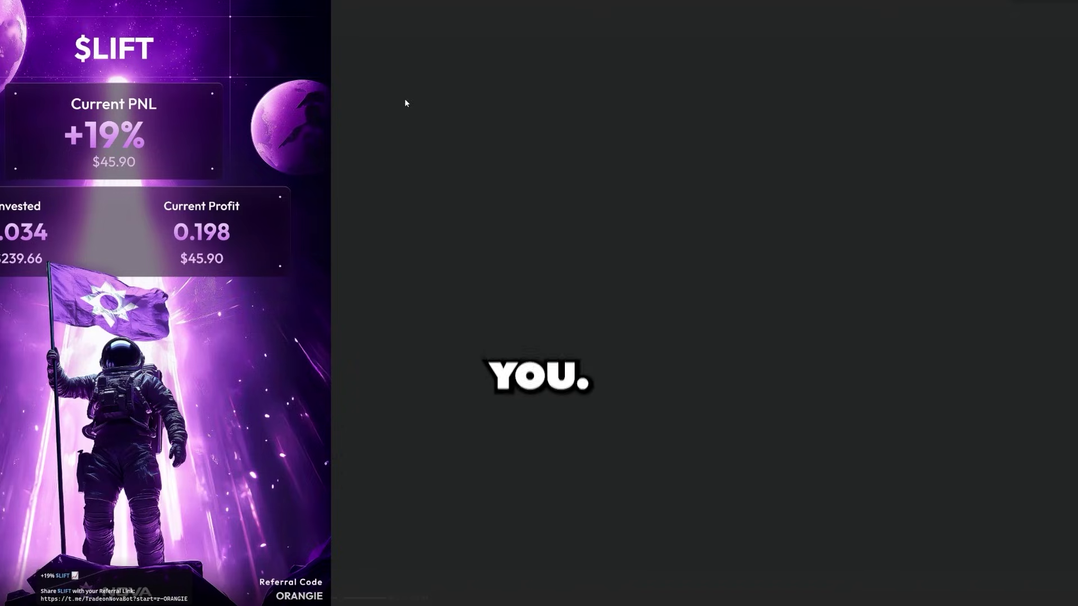
{"action": "left_click", "coordinate": [322, 163]}
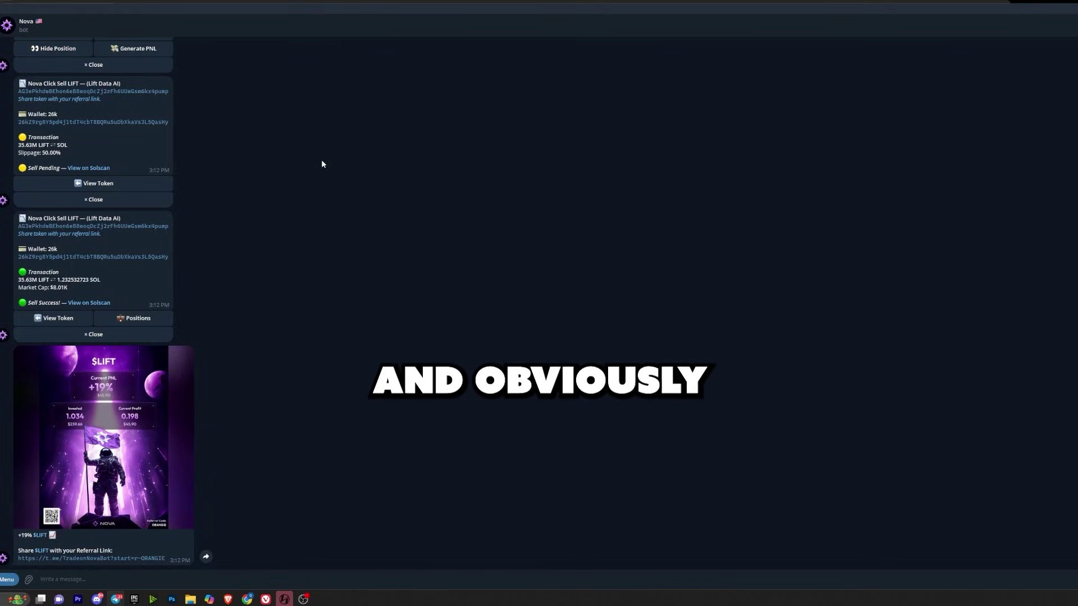